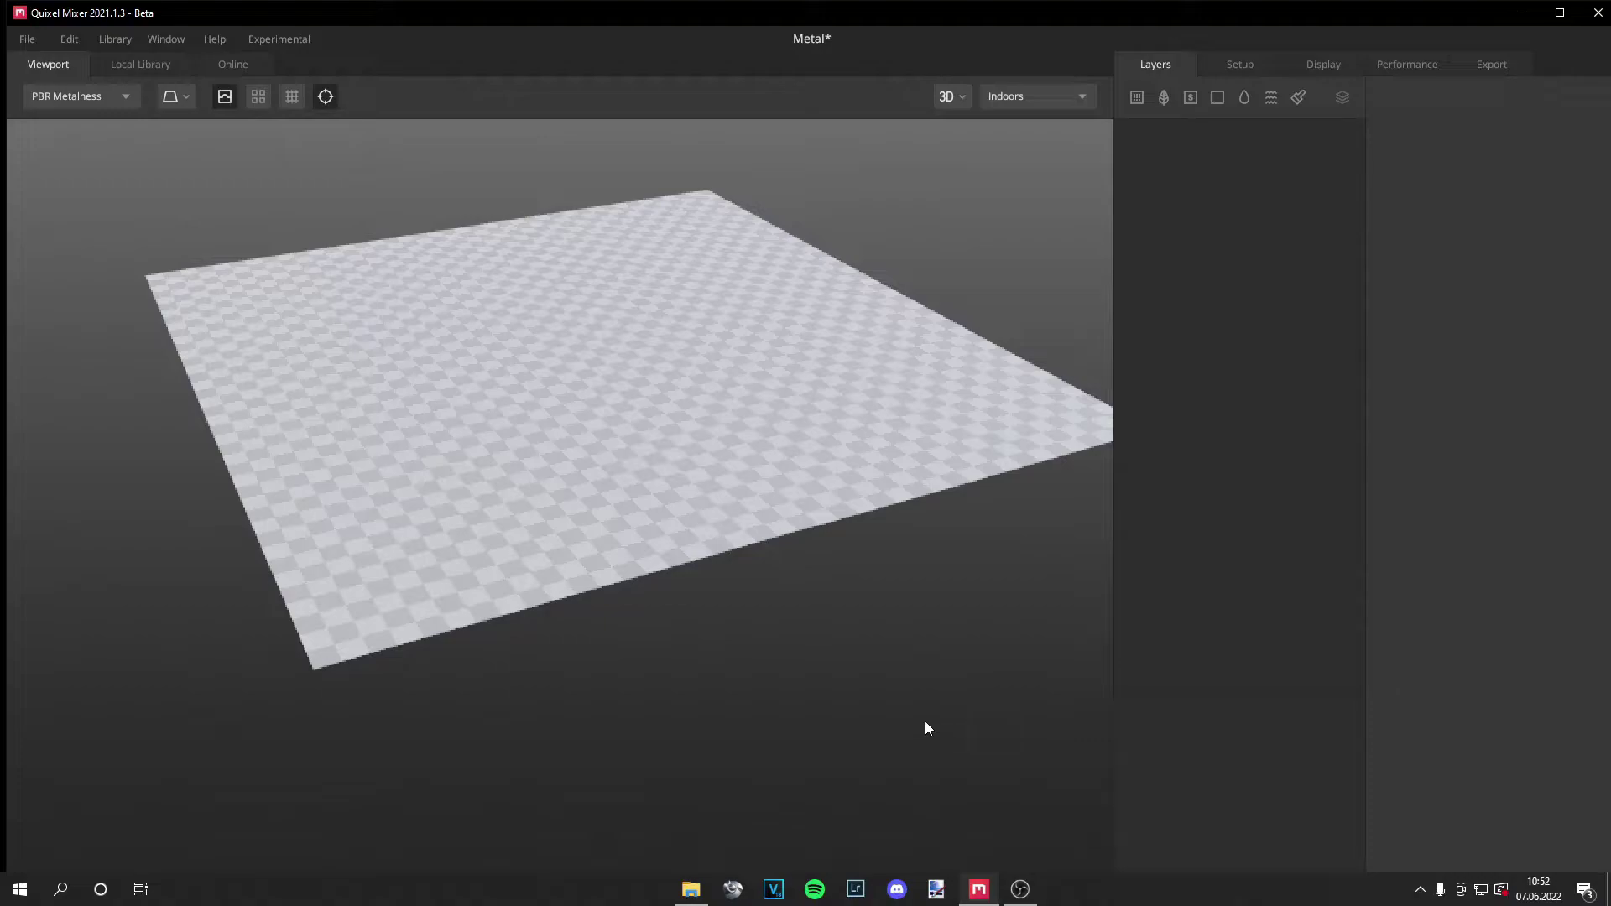
- Add a new solid layer and hide its metalness and roughness channels
{"action": "left_click", "coordinate": [1219, 98]}
{"action": "scroll", "coordinate": [913, 252], "scroll_direction": "down", "scroll_amount": 2}
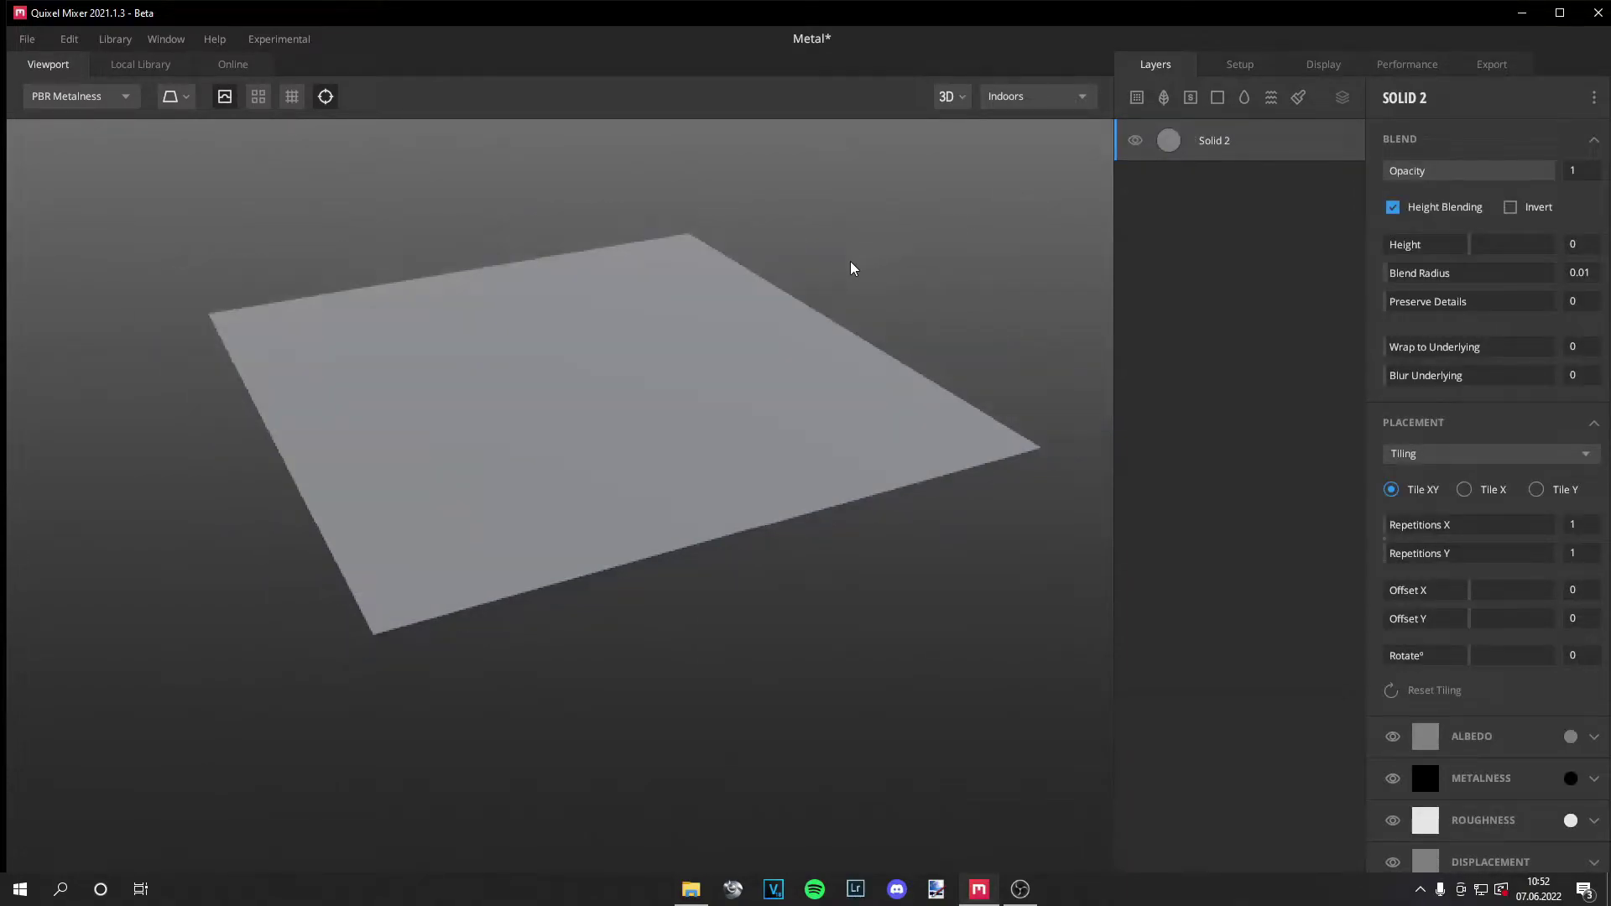
{"action": "left_click_drag", "start_coordinate": [851, 269], "coordinate": [758, 417]}
{"action": "scroll", "coordinate": [1413, 631], "scroll_direction": "down", "scroll_amount": 1}
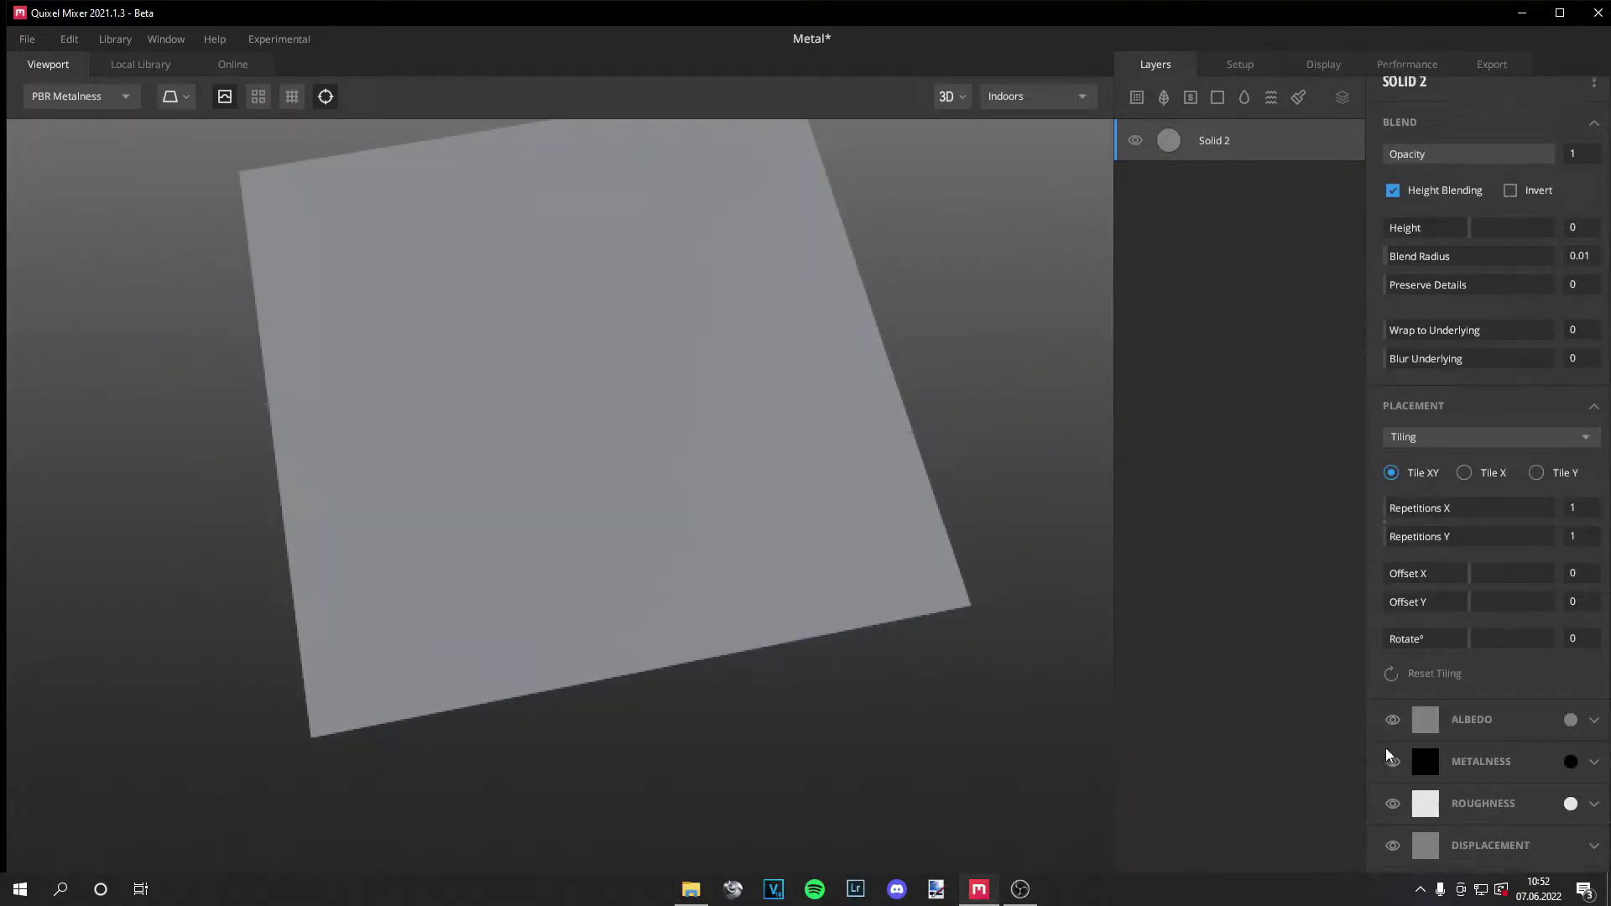
{"action": "left_click", "coordinate": [1392, 694]}
{"action": "left_click", "coordinate": [1393, 735]}
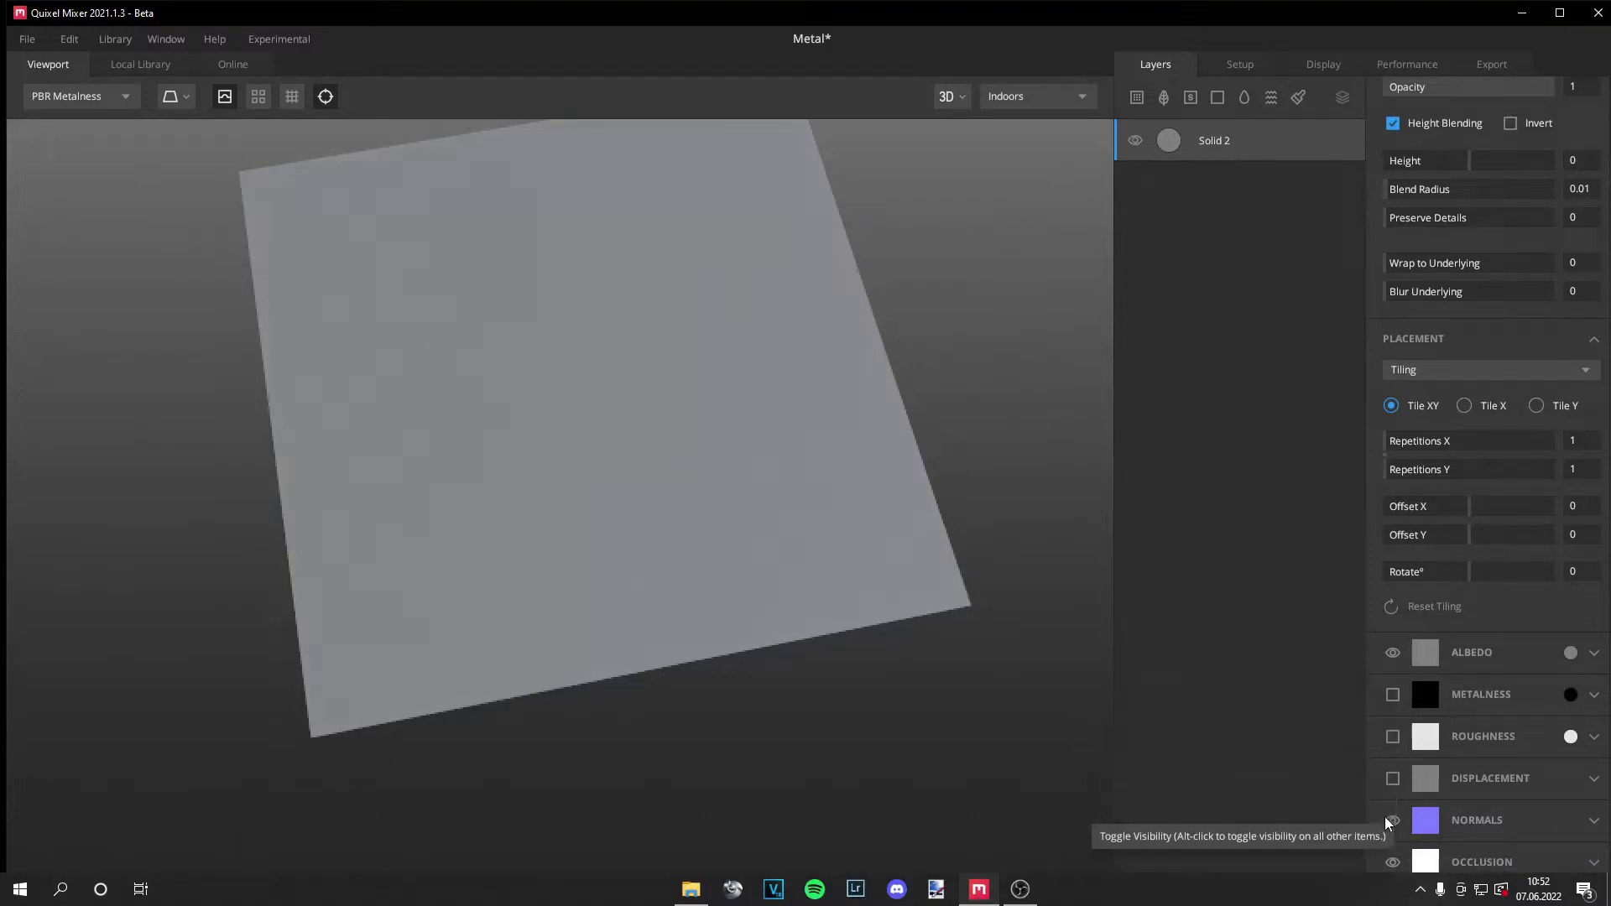
- Set the solid layer's albedo colour to orange (F1AA2F)
{"action": "left_click", "coordinate": [1465, 652]}
{"action": "left_click", "coordinate": [1569, 653]}
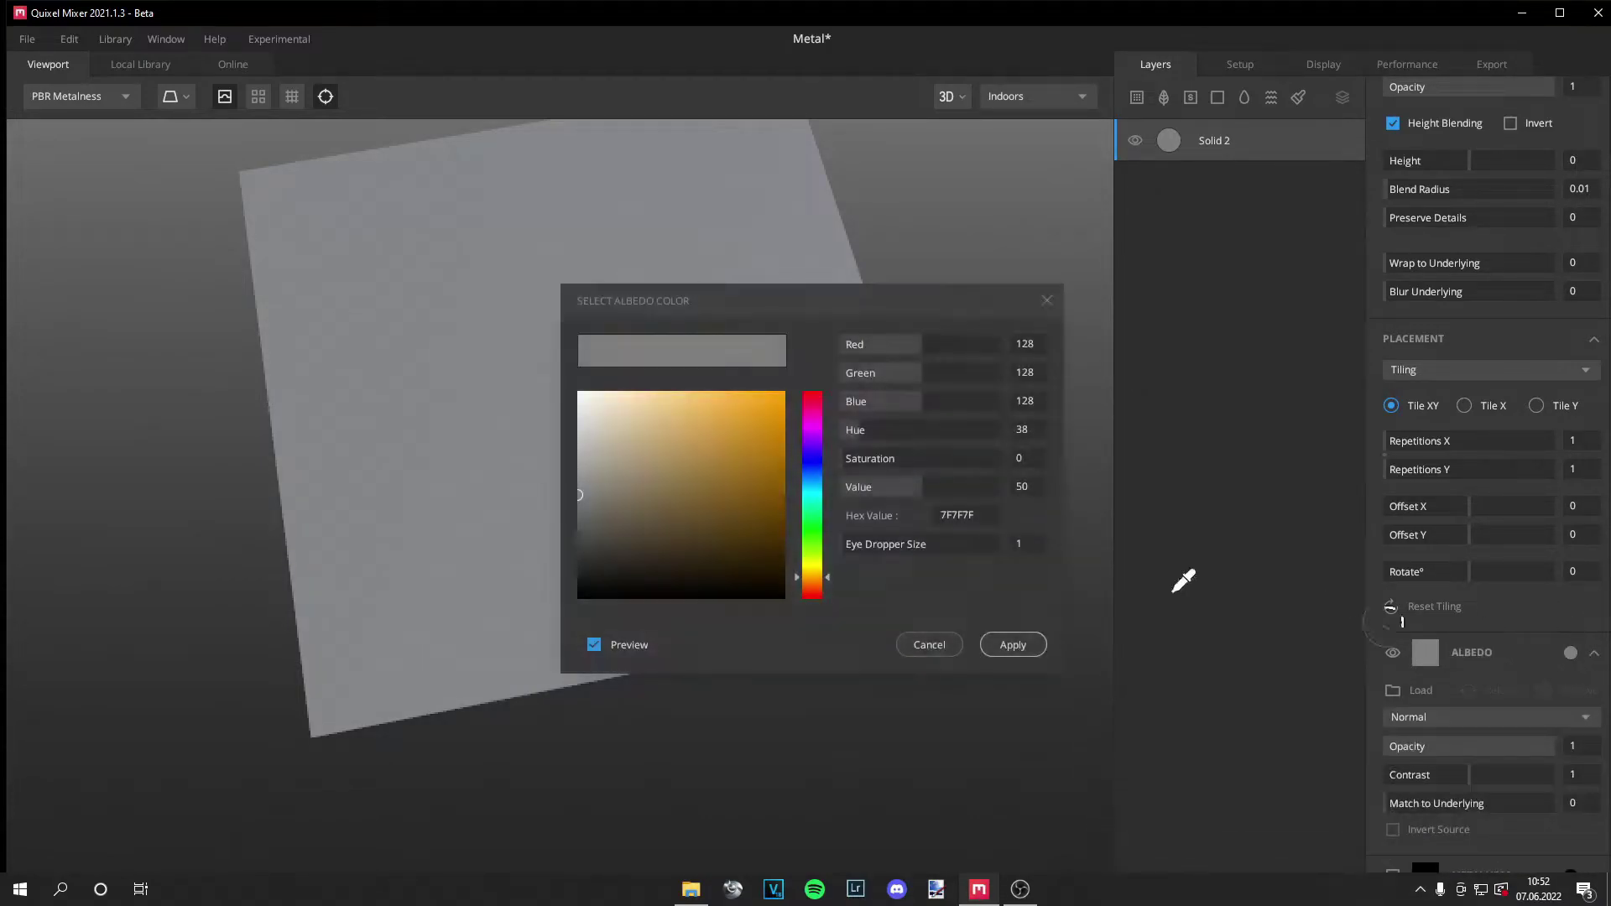
{"action": "left_click_drag", "start_coordinate": [713, 480], "coordinate": [743, 401]}
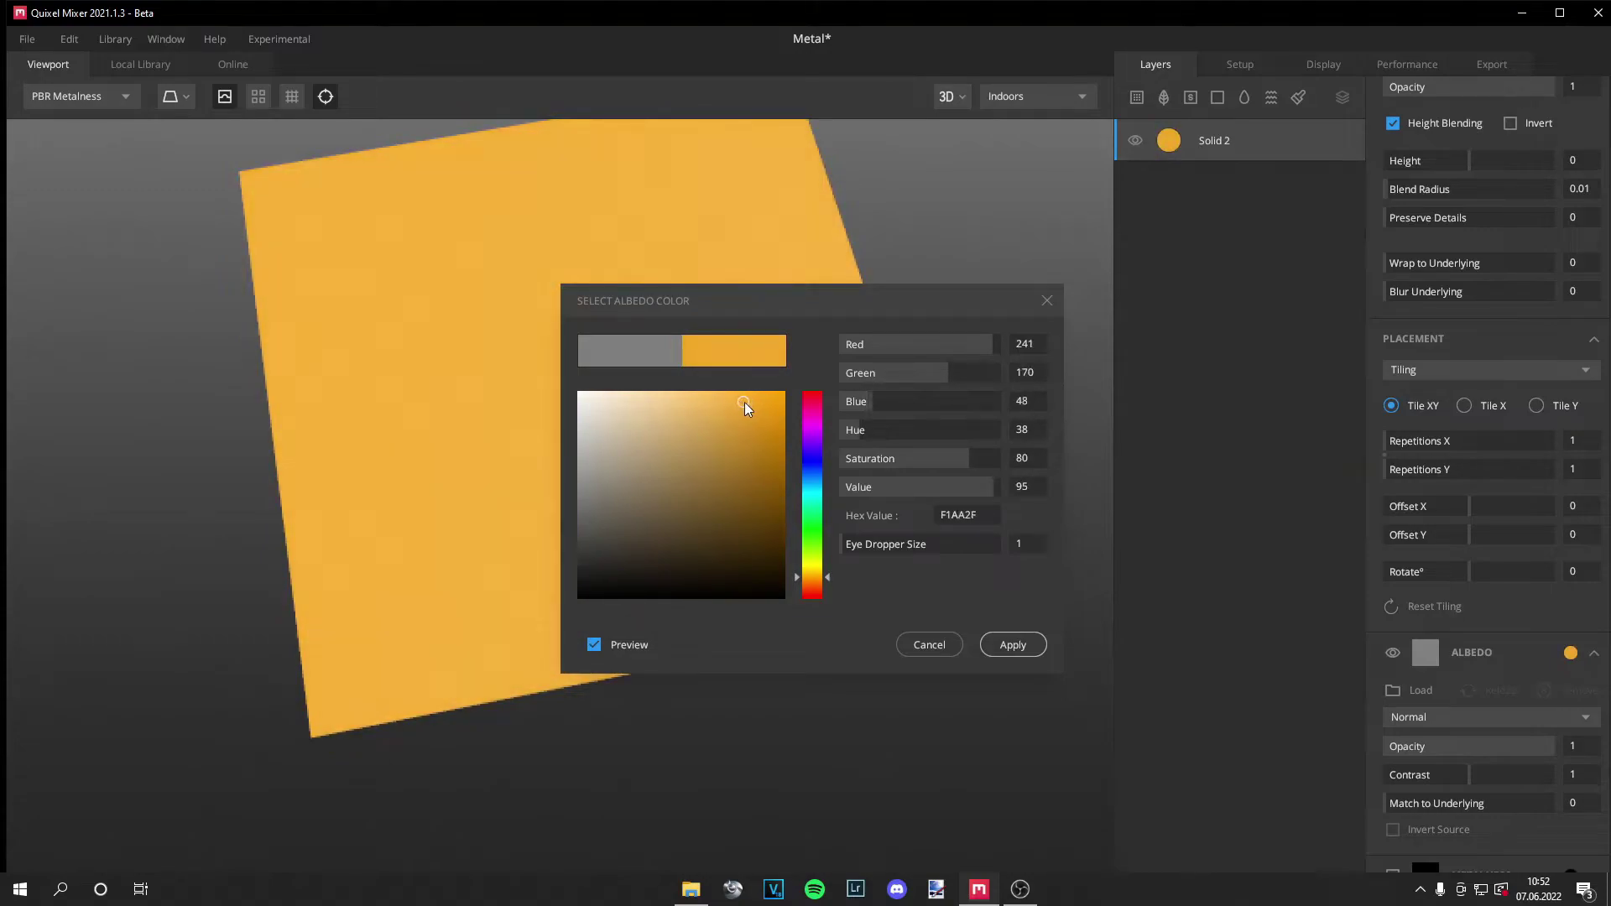
{"action": "left_click", "coordinate": [1012, 644]}
{"action": "scroll", "coordinate": [675, 451], "scroll_direction": "down", "scroll_amount": 3}
{"action": "scroll", "coordinate": [669, 446], "scroll_direction": "up", "scroll_amount": 3}
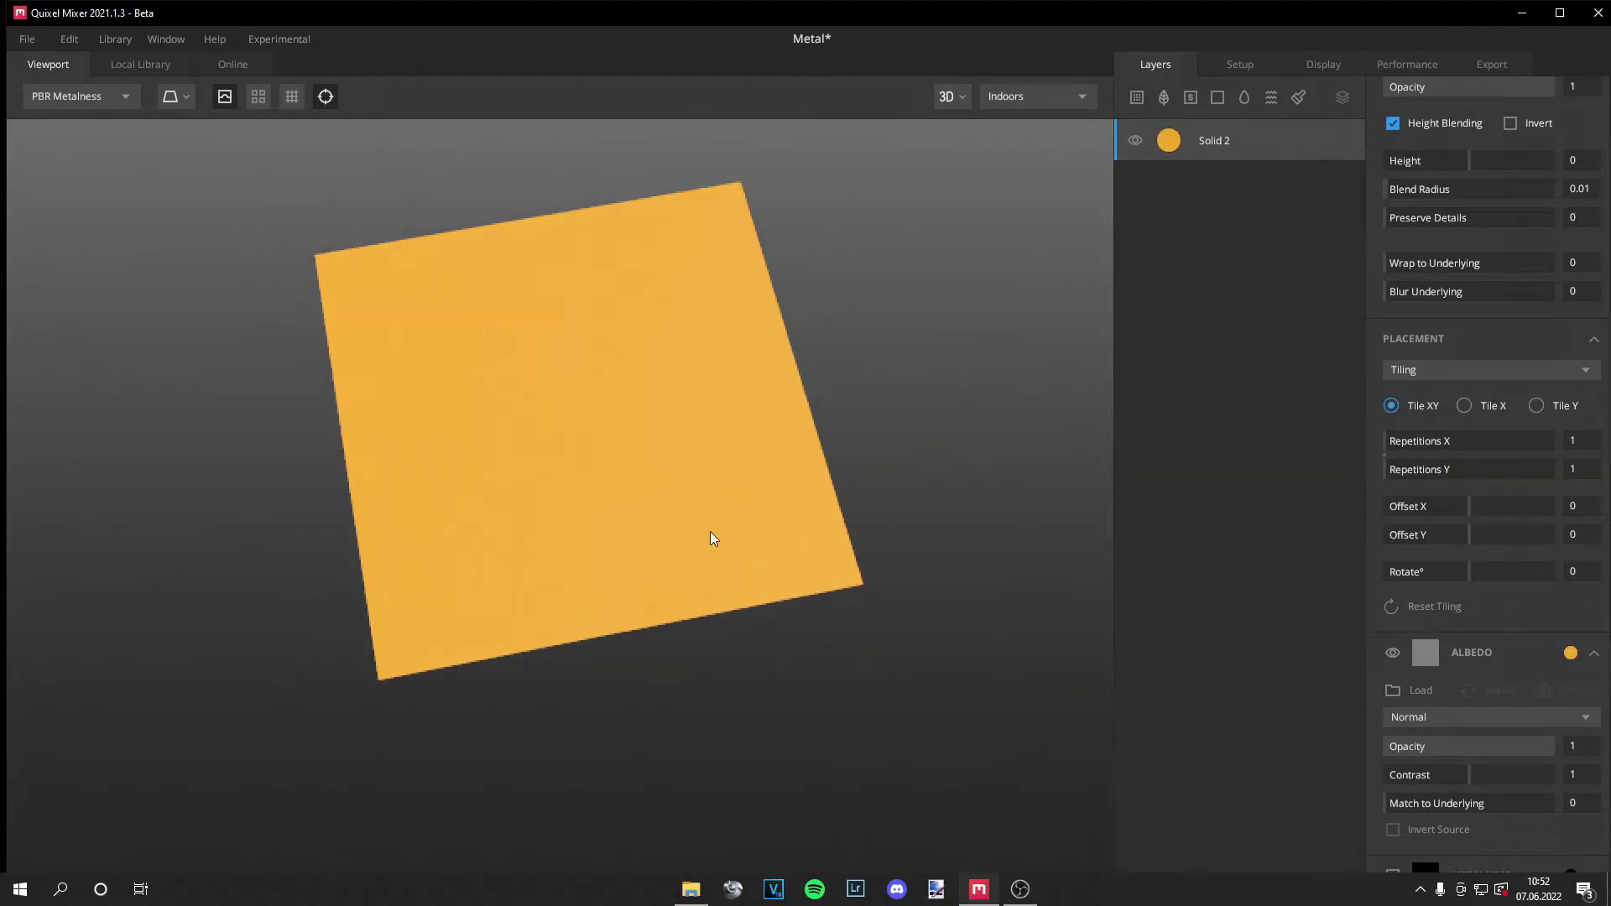
{"action": "left_click_drag", "start_coordinate": [716, 632], "coordinate": [733, 517]}
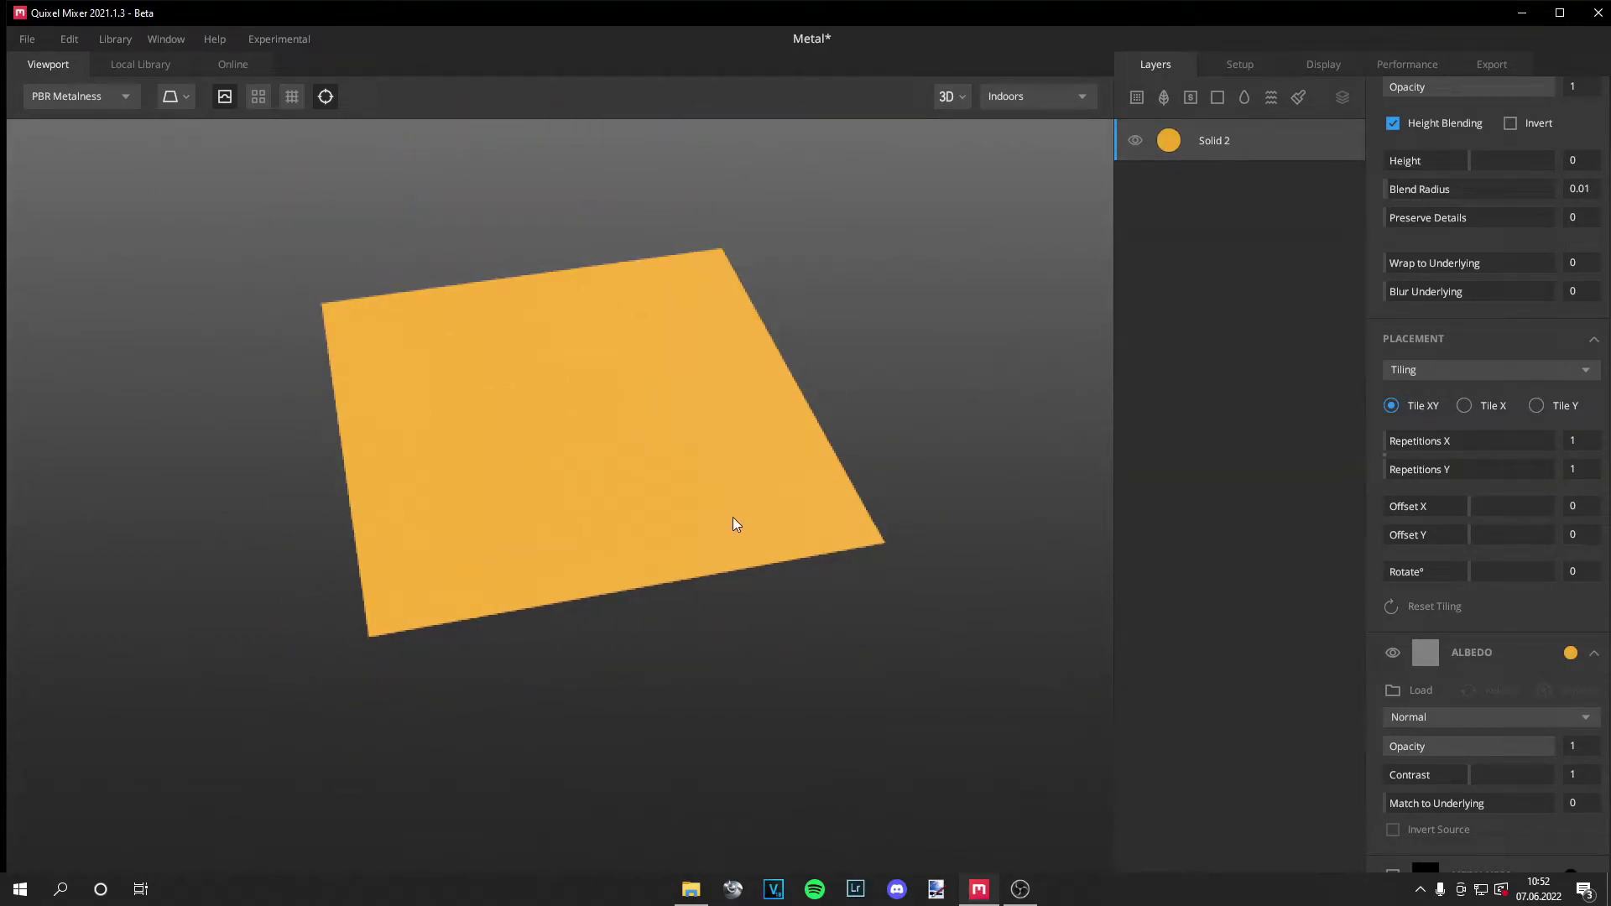
{"action": "left_click", "coordinate": [152, 68]}
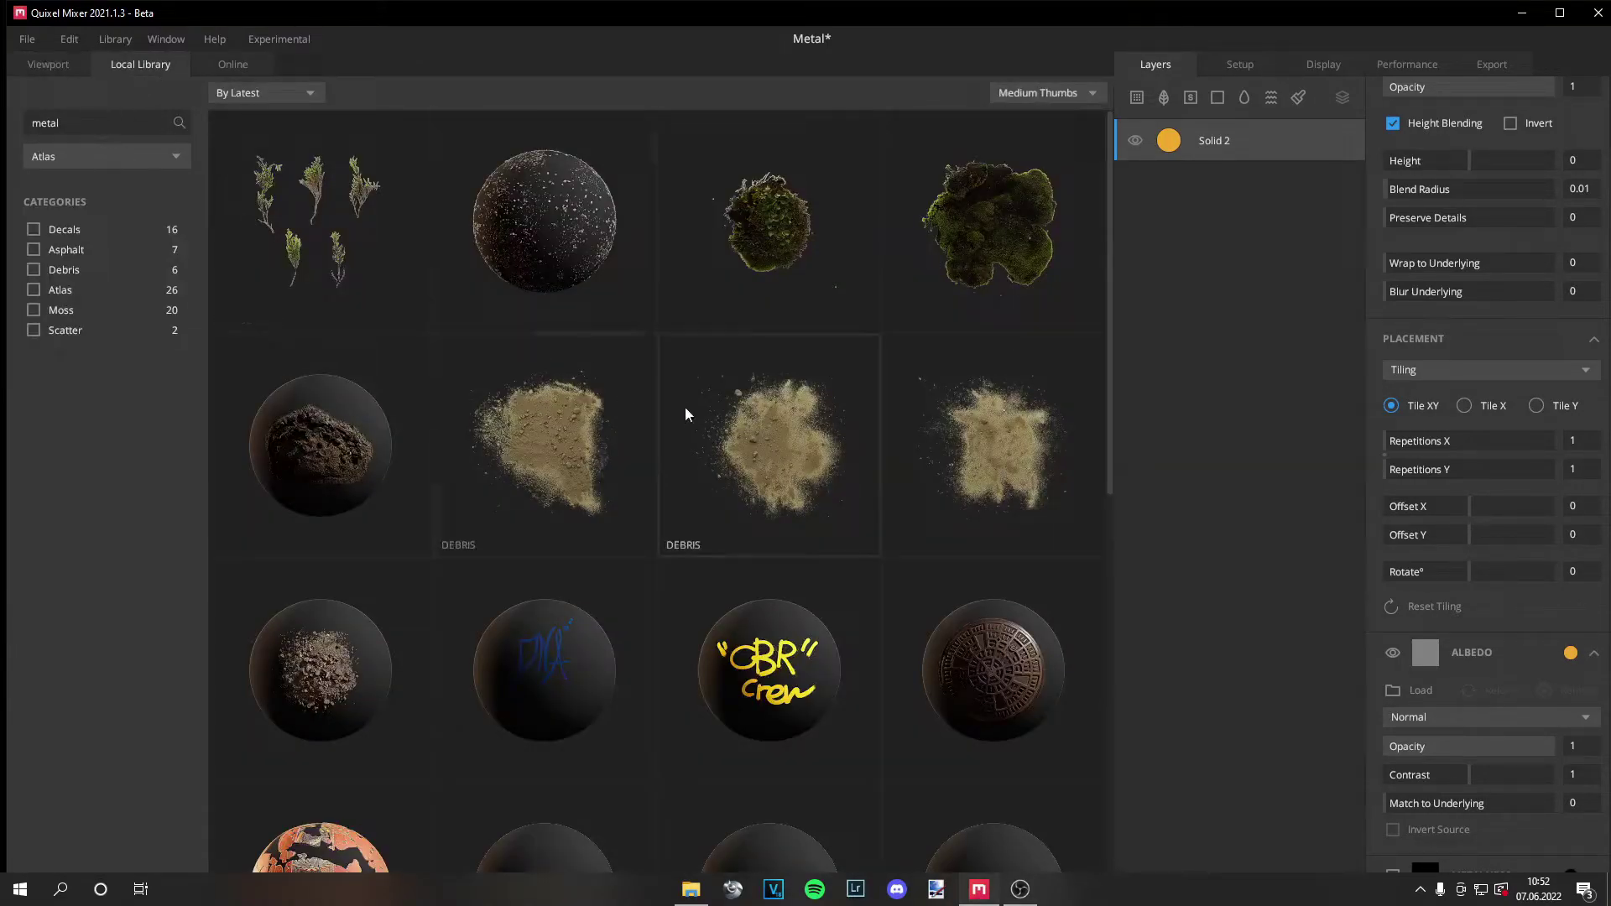
- Show all asset types and drag Stained Marbled Bakelite (Blue) into the layer stack above Solid 2
{"action": "left_click", "coordinate": [108, 158]}
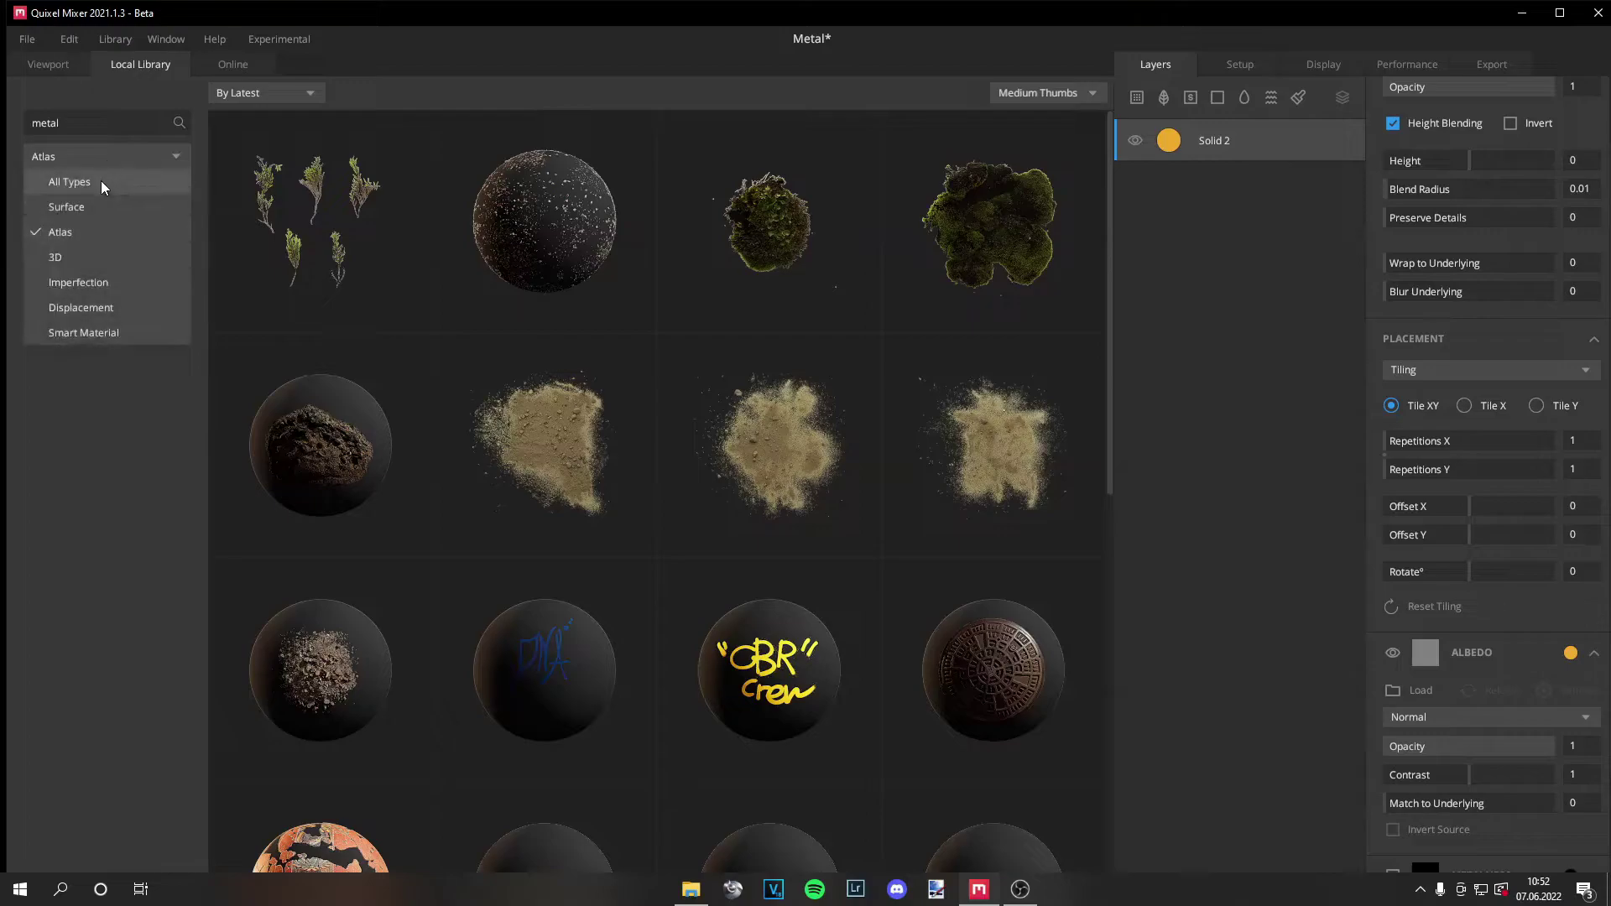
{"action": "left_click", "coordinate": [101, 179]}
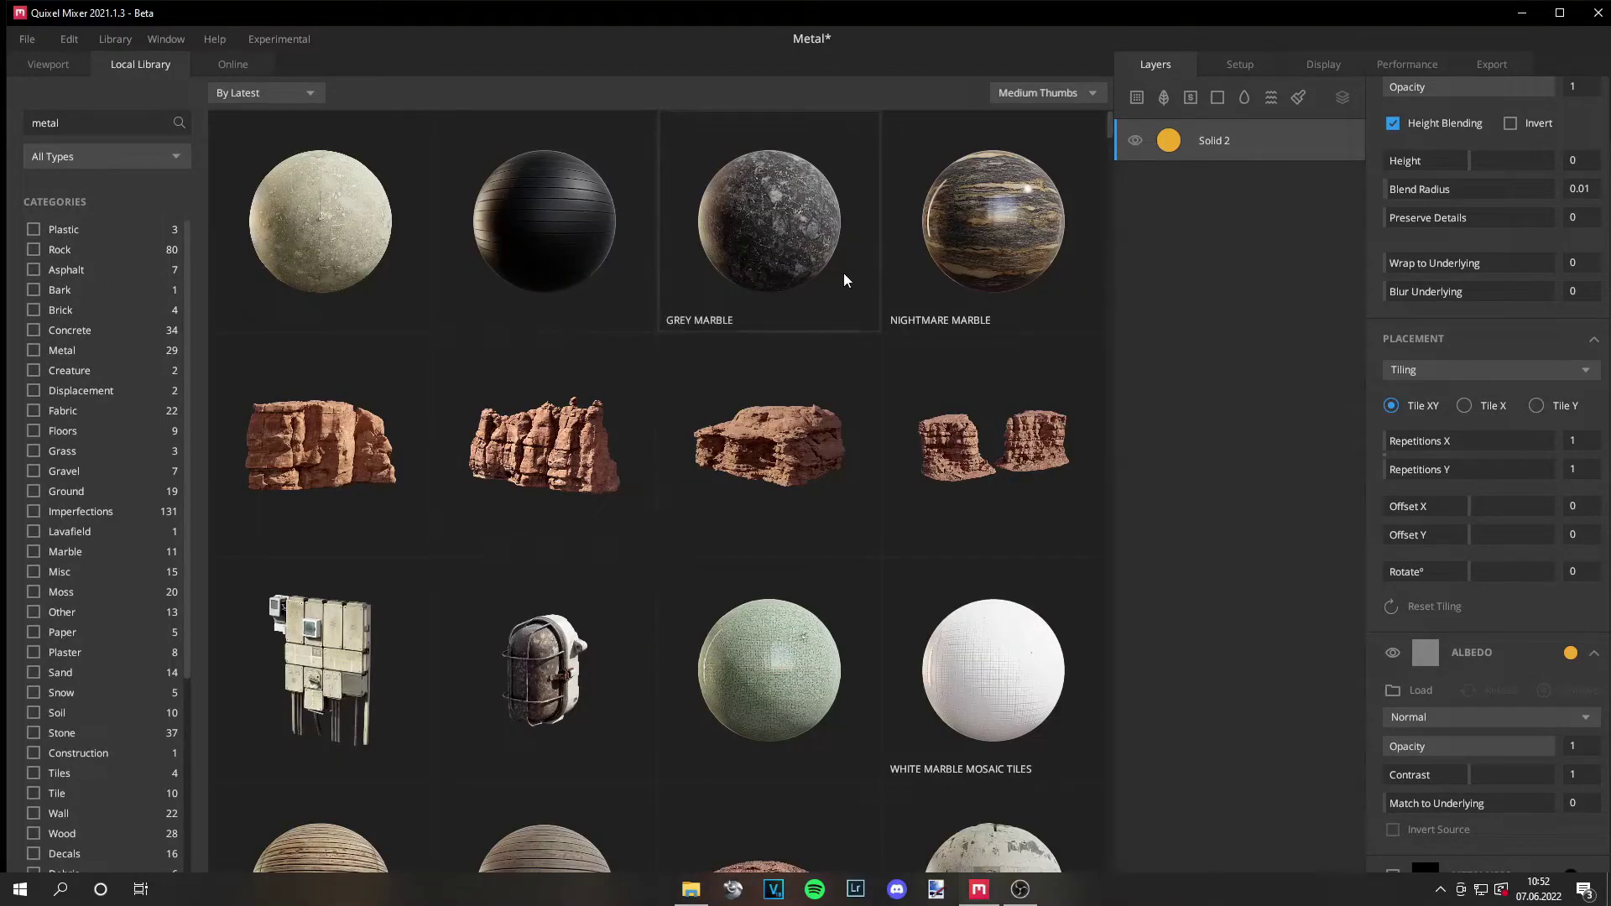
{"action": "scroll", "coordinate": [314, 530], "scroll_direction": "down", "scroll_amount": 10}
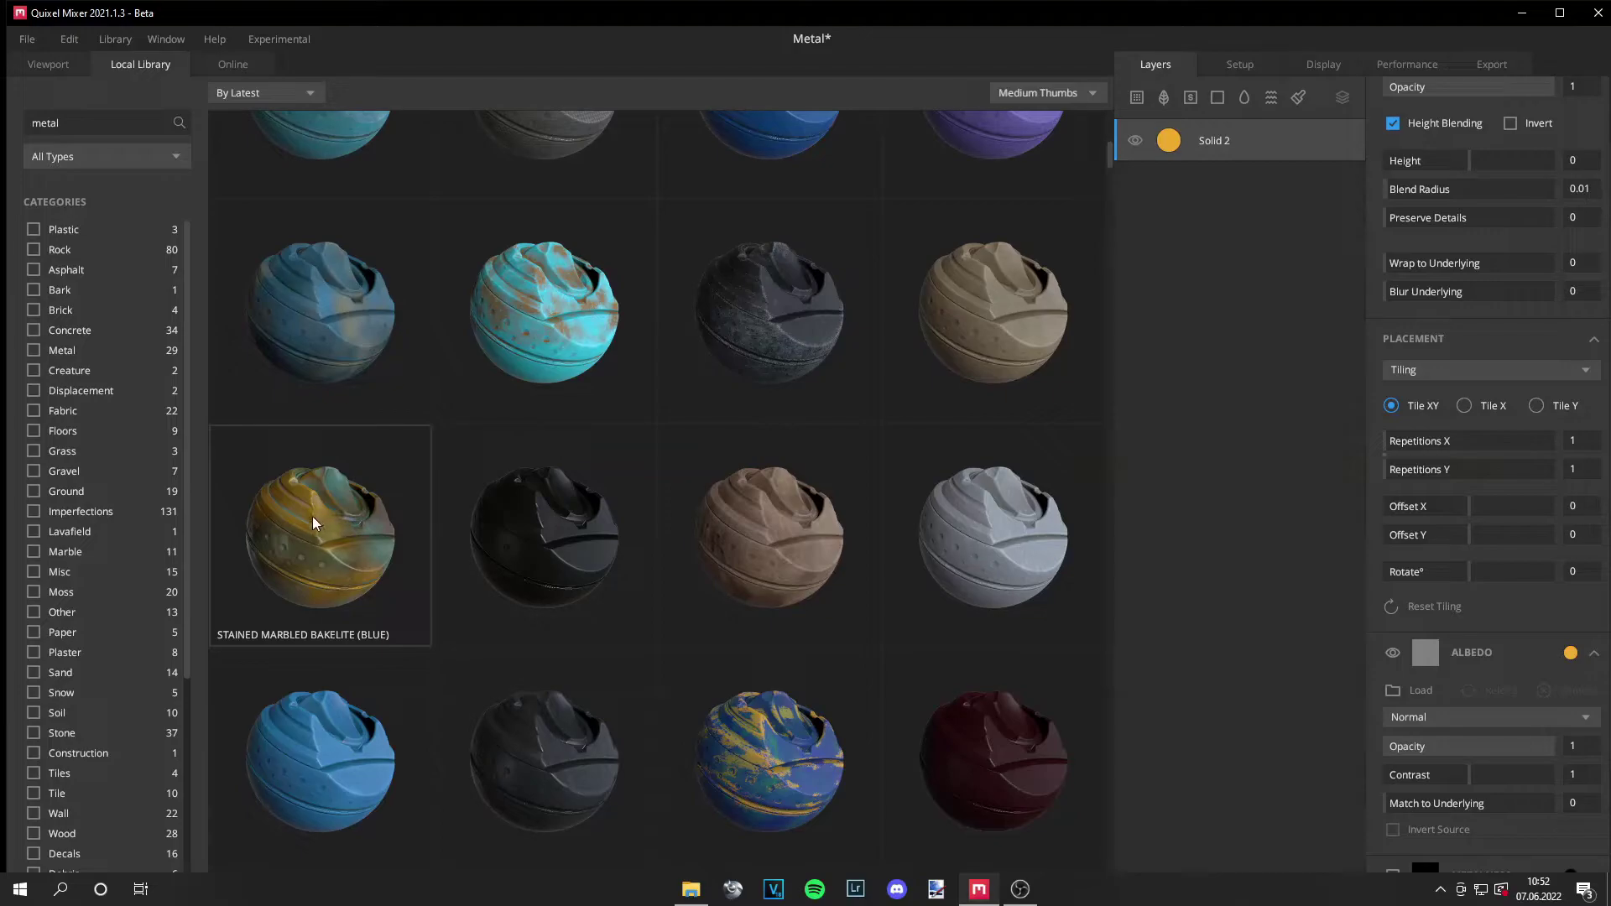
{"action": "left_click_drag", "start_coordinate": [310, 516], "coordinate": [1151, 121]}
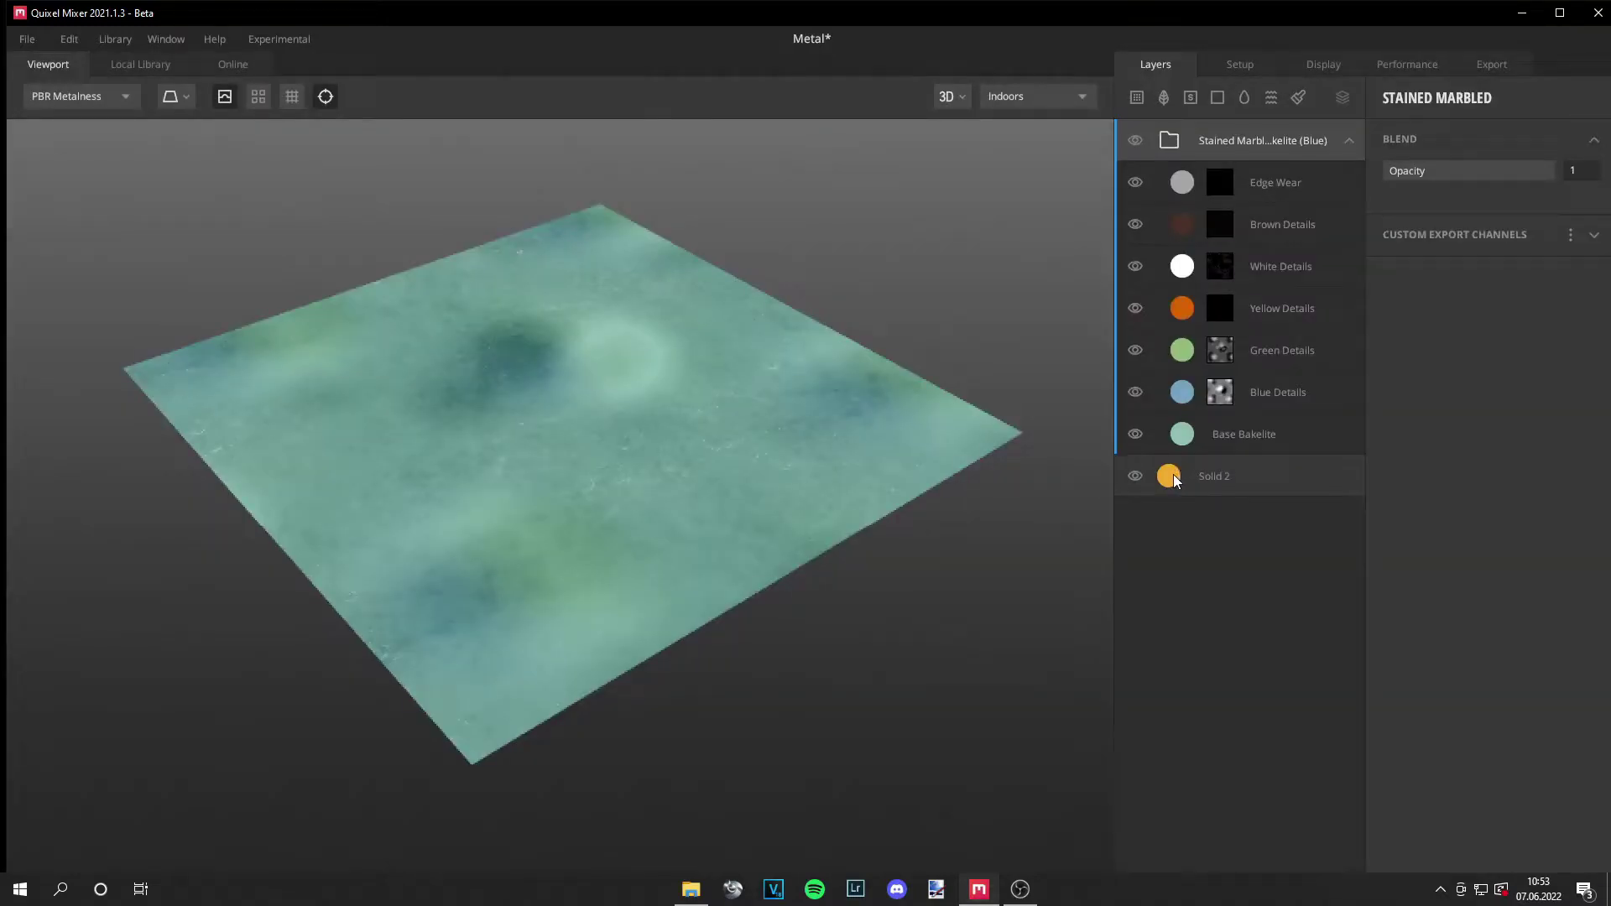
- Lower the bakelite group's opacity and recolour Solid 2's albedo red (DF1E1E)
{"action": "left_click_drag", "start_coordinate": [1551, 176], "coordinate": [1486, 170]}
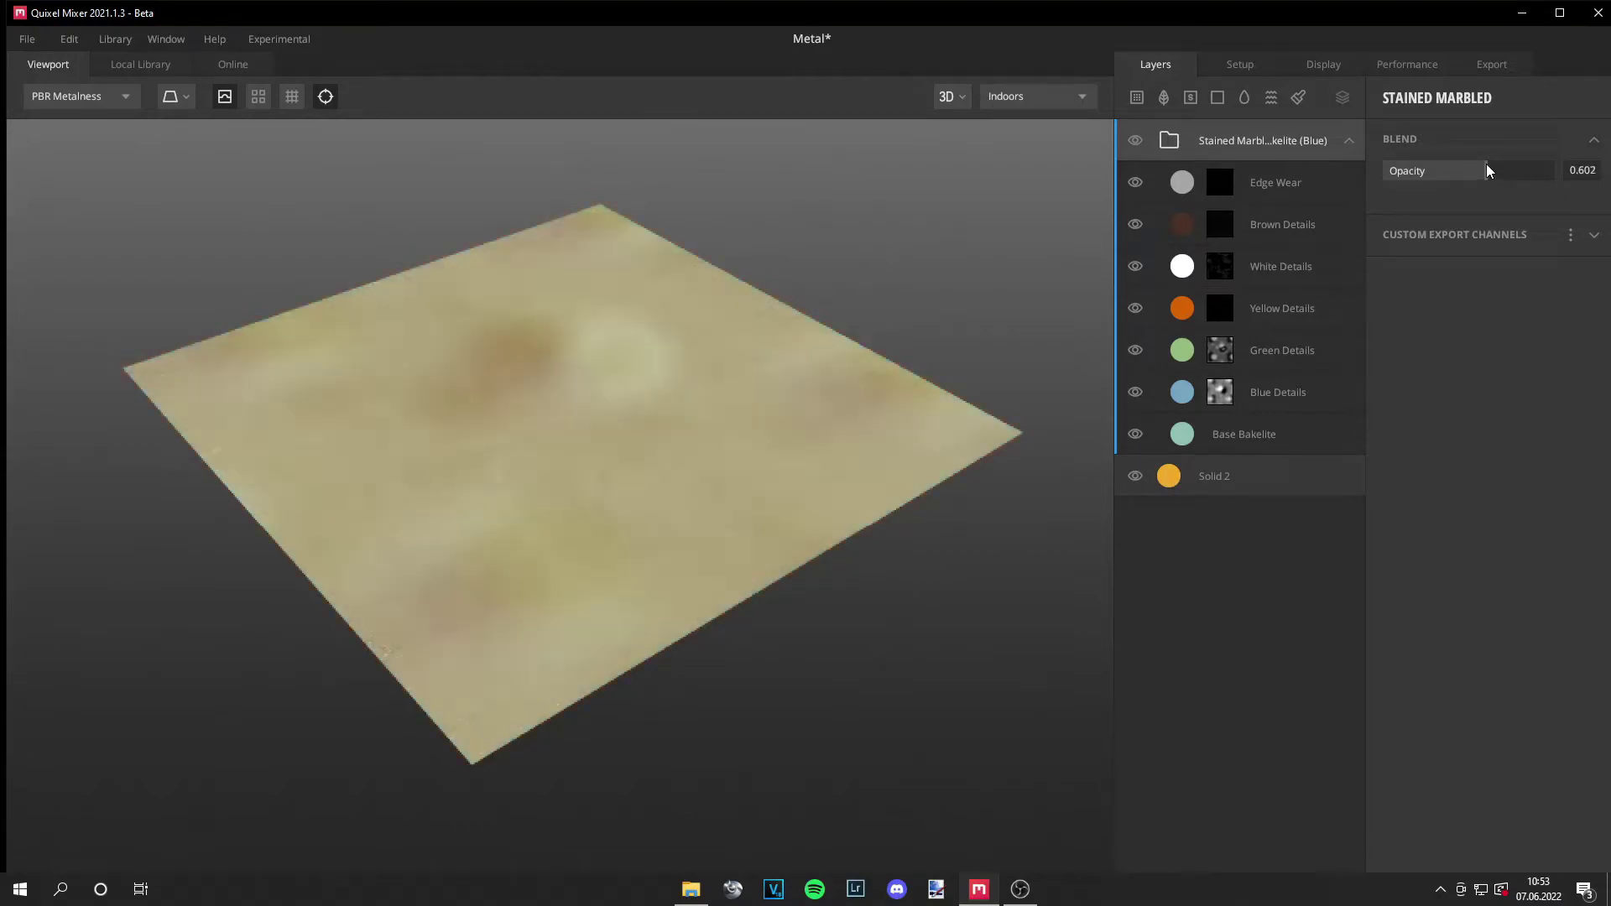
{"action": "left_click", "coordinate": [1173, 481]}
{"action": "left_click", "coordinate": [1570, 736]}
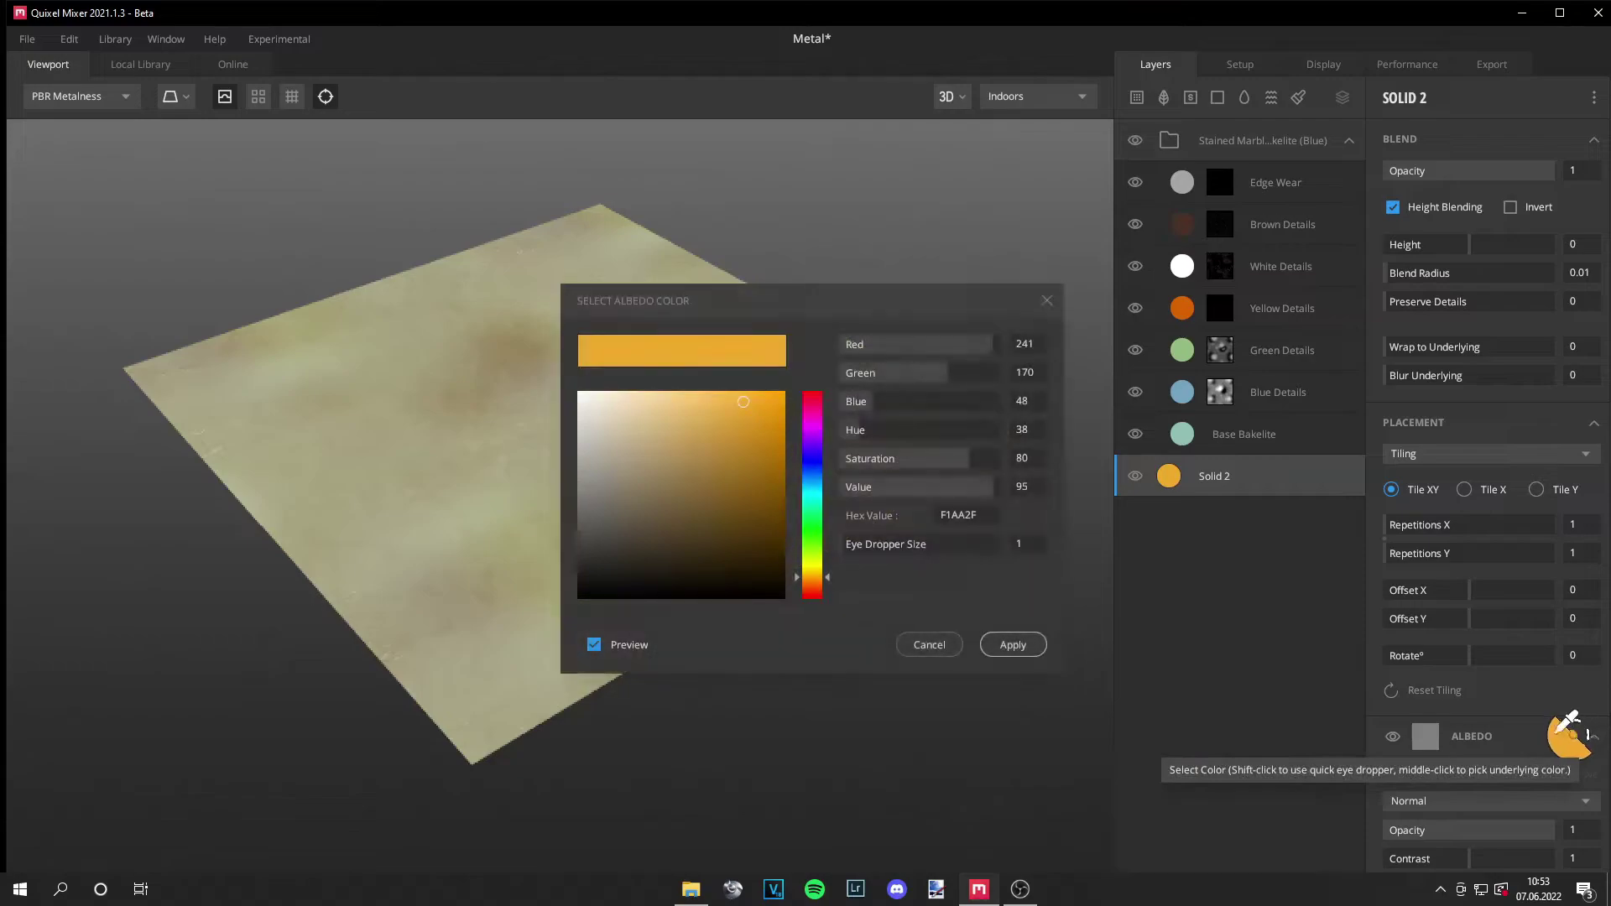
{"action": "left_click", "coordinate": [811, 392]}
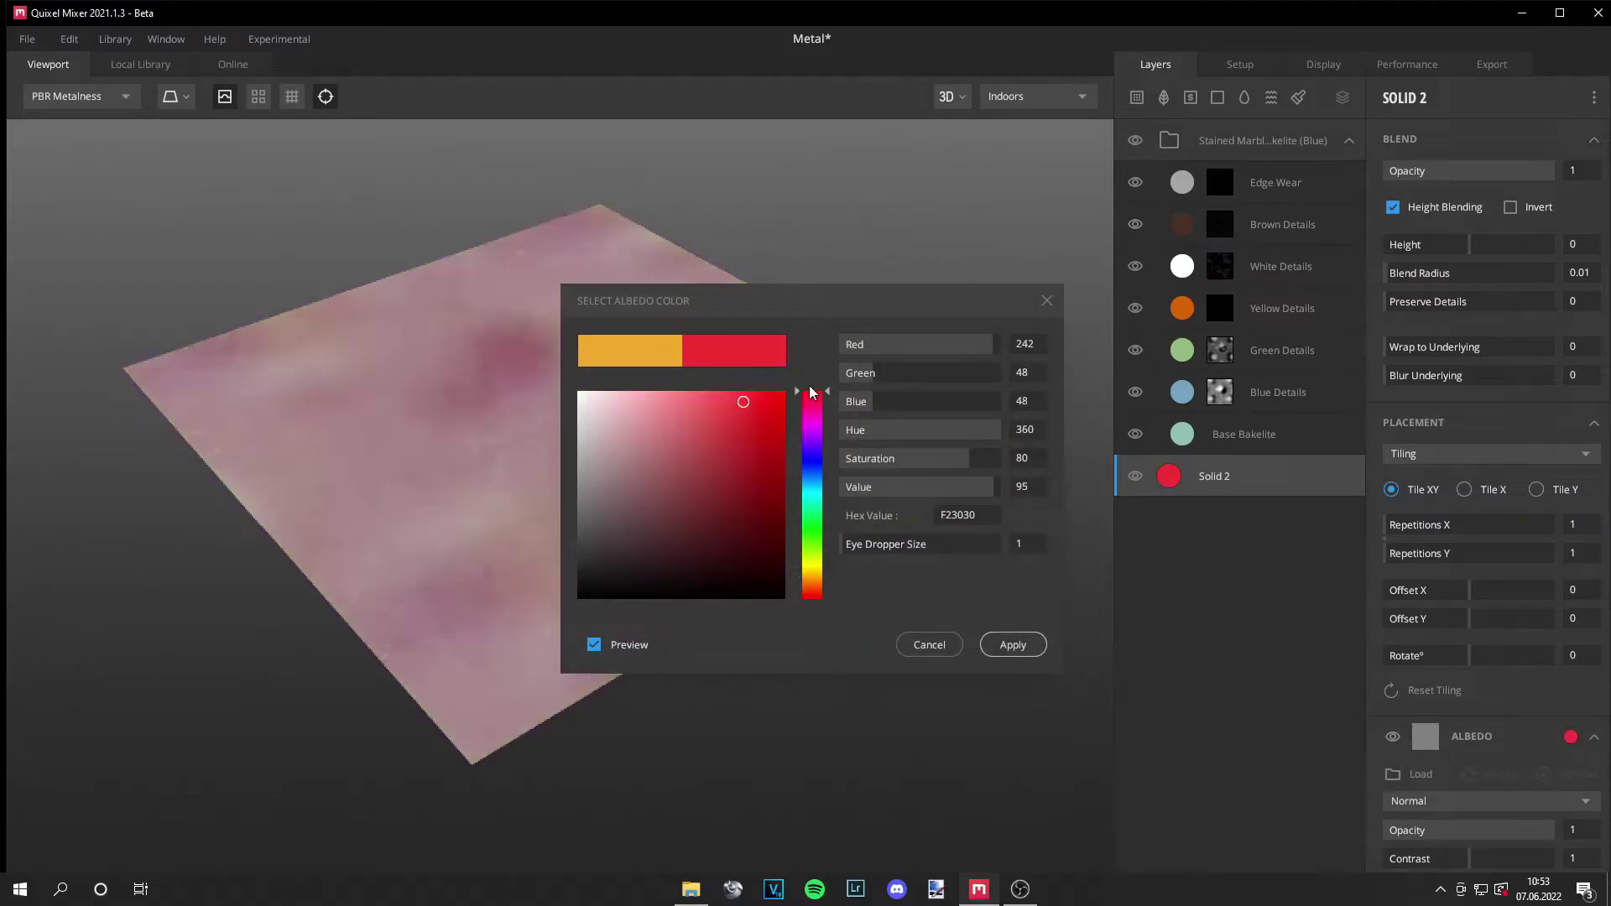
{"action": "left_click_drag", "start_coordinate": [755, 420], "coordinate": [757, 418]}
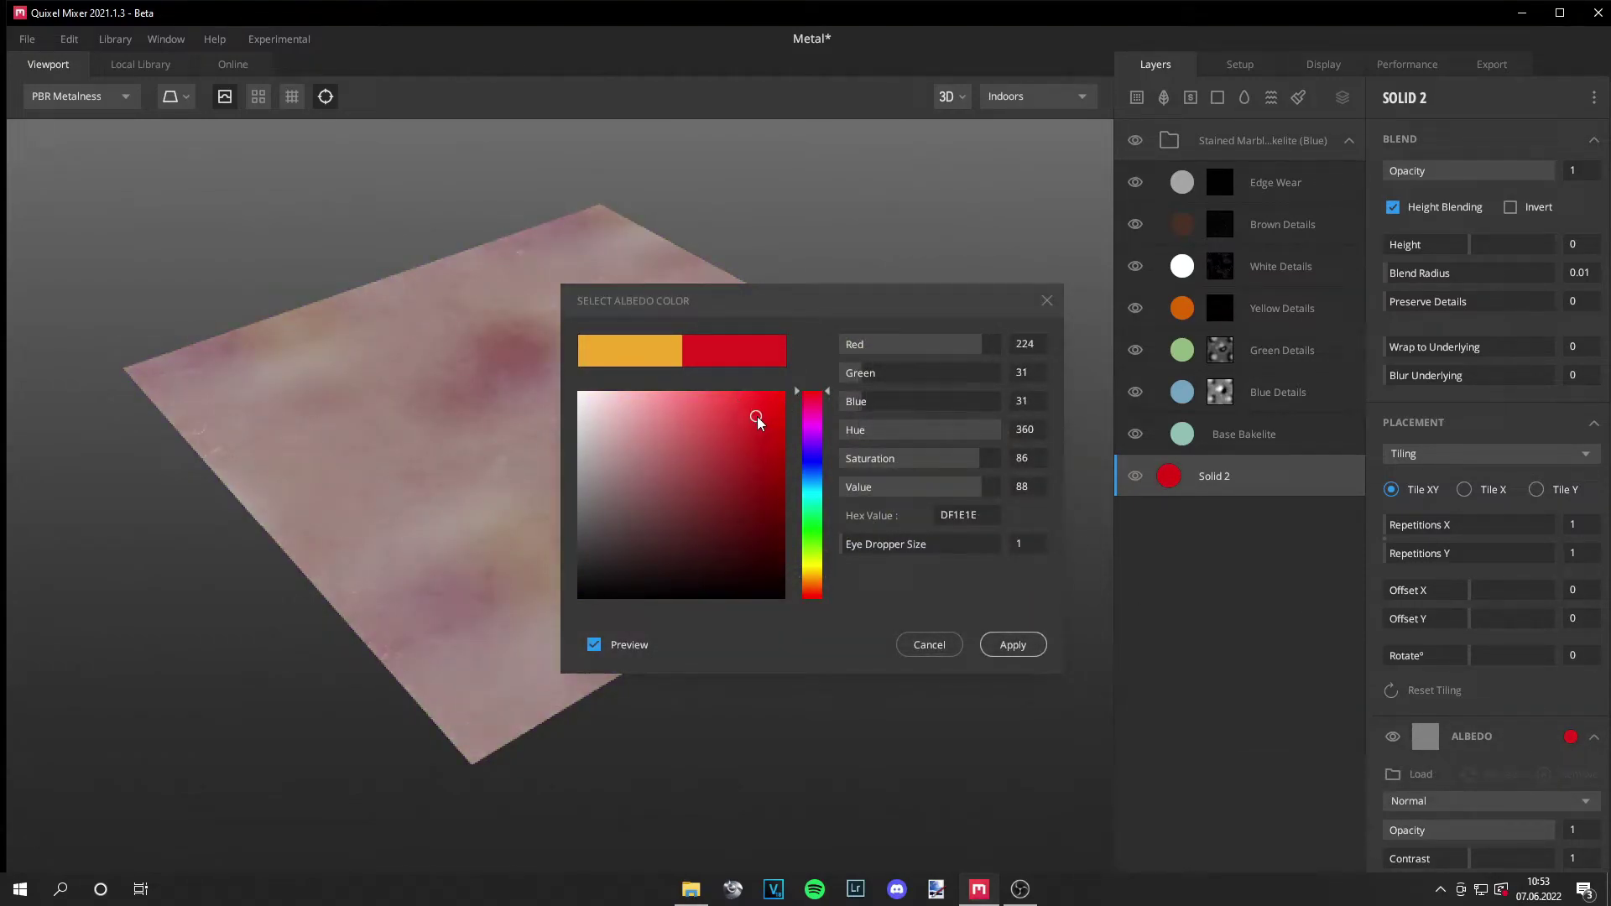
{"action": "left_click", "coordinate": [998, 648]}
- Set the Stained Marbled group's opacity to 0.607
{"action": "left_click", "coordinate": [1313, 144]}
{"action": "mouse_move", "coordinate": [1499, 168]}
{"action": "left_mouse_down"}
{"action": "mouse_move", "coordinate": [1522, 175]}
{"action": "mouse_move", "coordinate": [1507, 172]}
{"action": "left_mouse_up"}
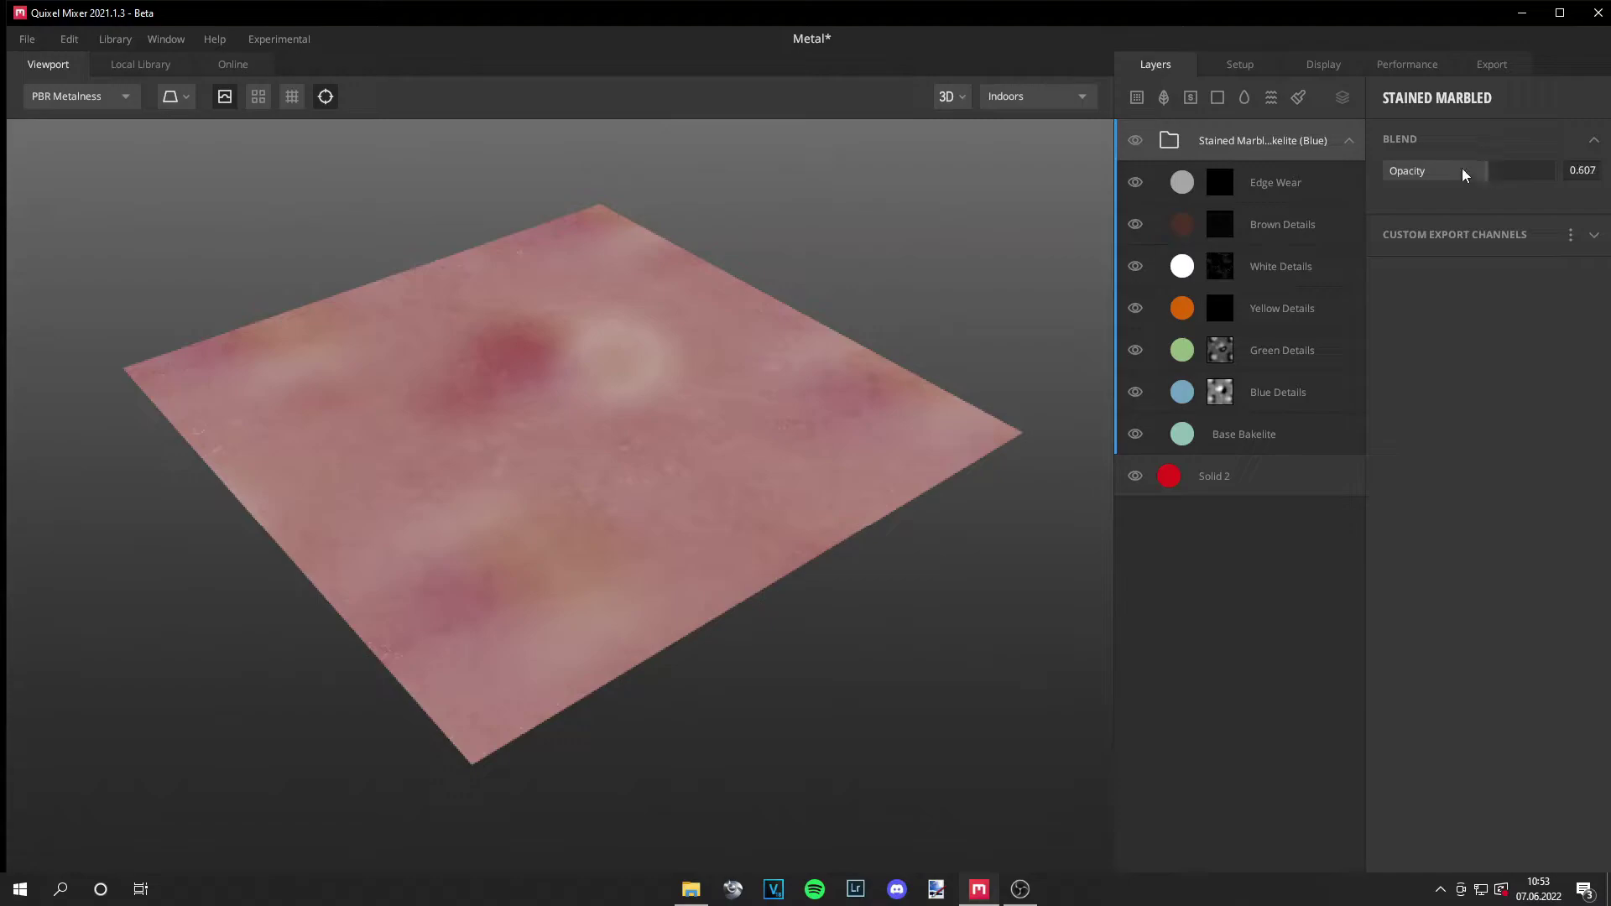
{"action": "left_click_drag", "start_coordinate": [816, 334], "coordinate": [706, 380]}
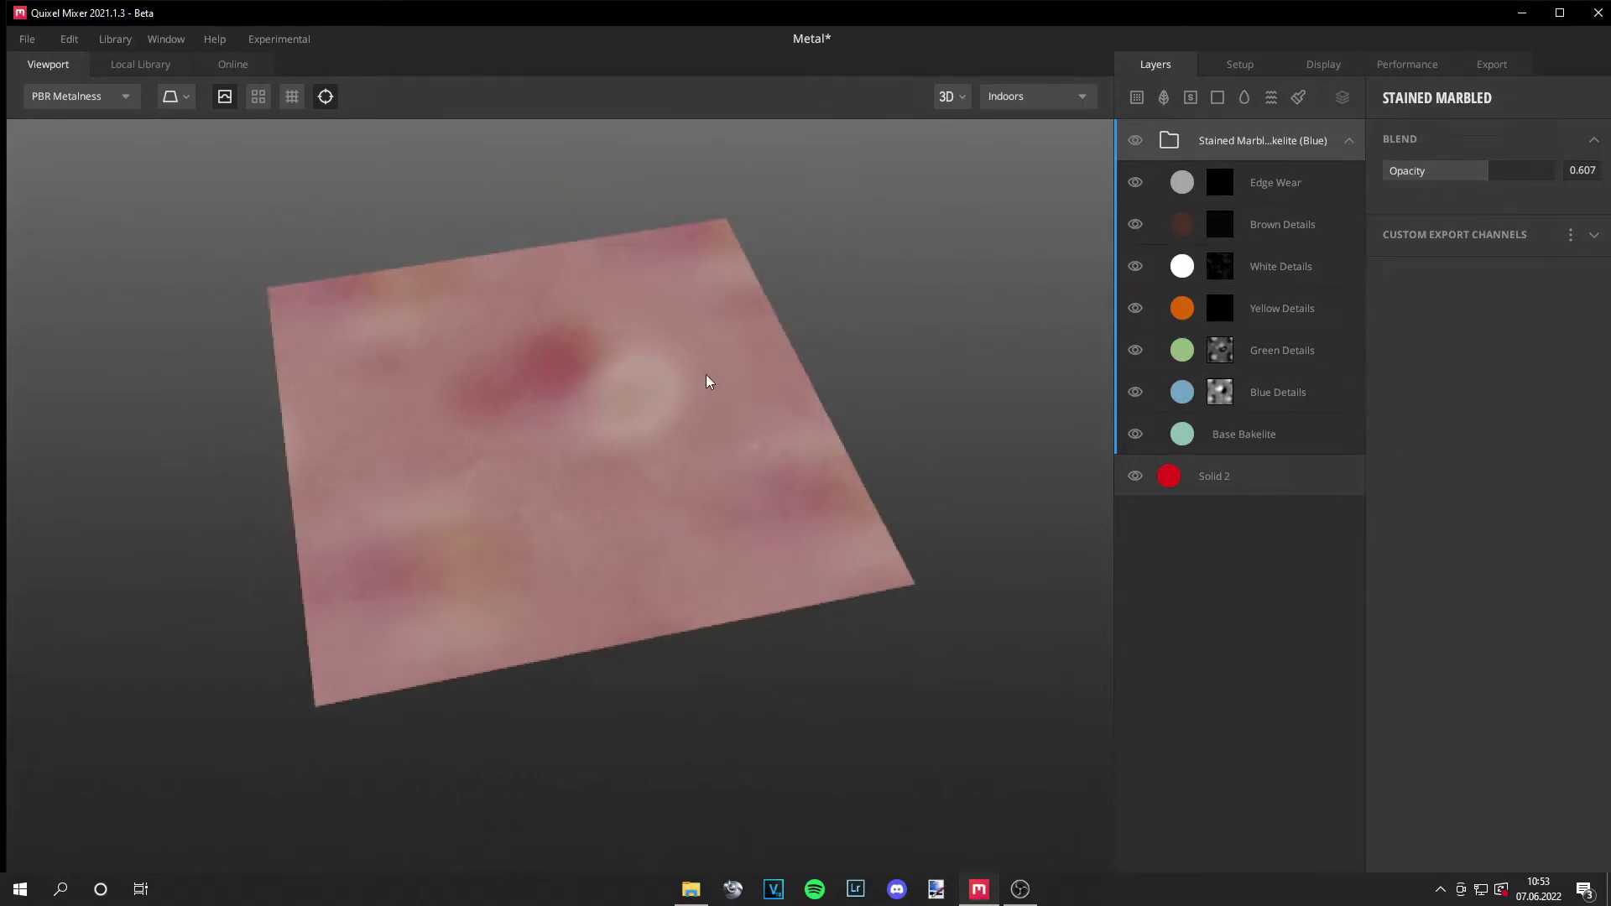
{"action": "left_click", "coordinate": [136, 65]}
- Put Rusted Painted Metal (Yellow) on top of the layer stack at 0.766 opacity
{"action": "scroll", "coordinate": [730, 537], "scroll_direction": "down", "scroll_amount": 6}
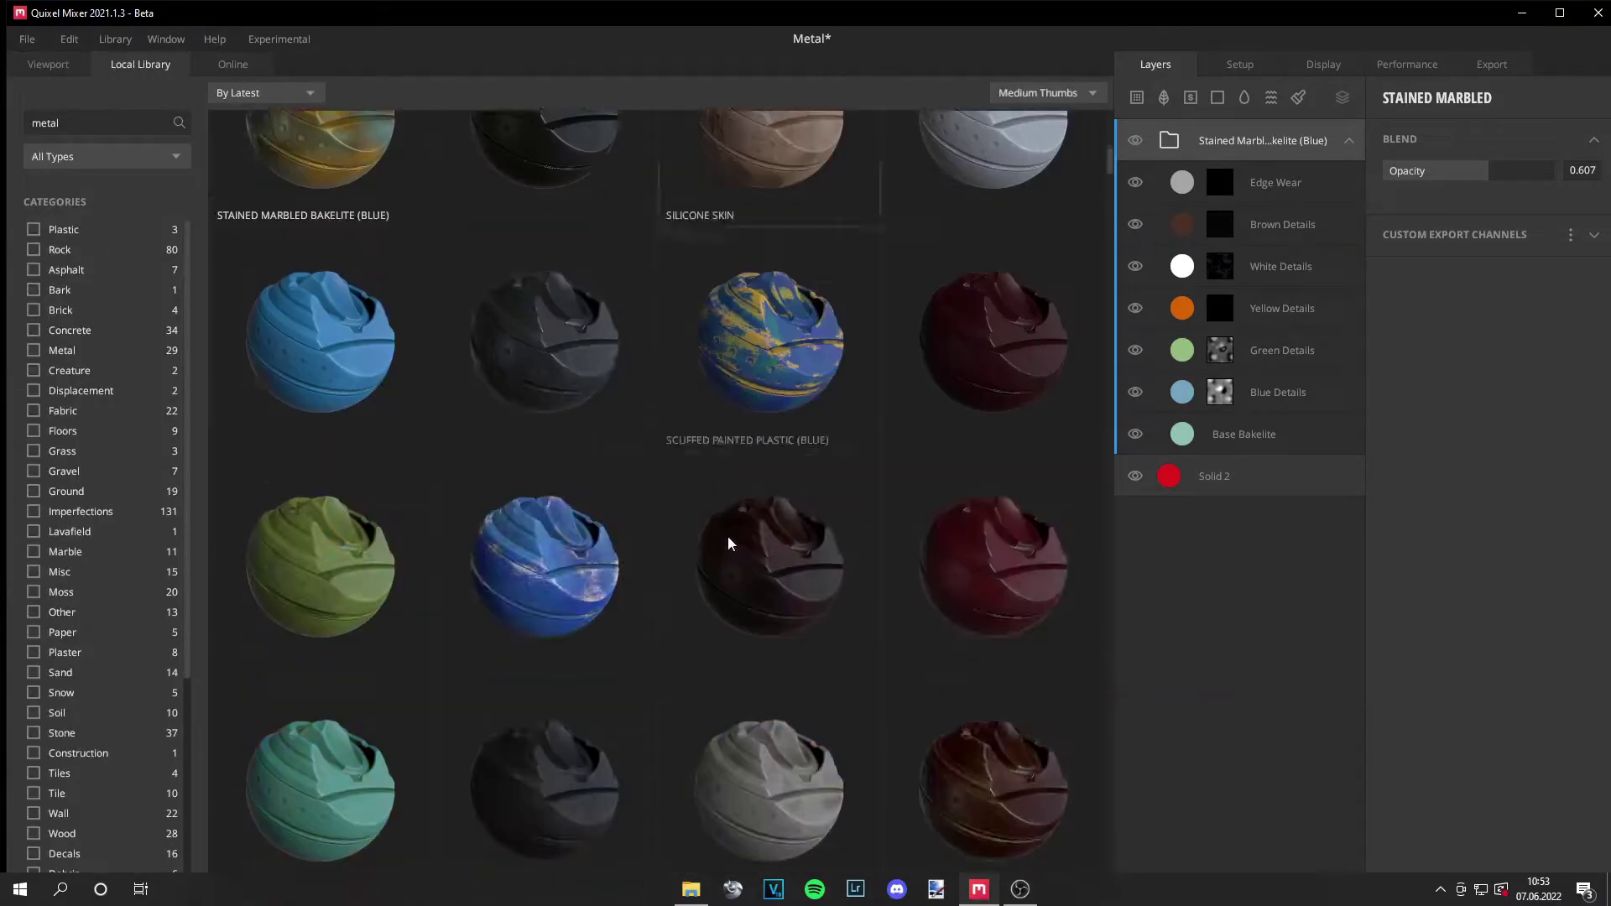
{"action": "scroll", "coordinate": [685, 532], "scroll_direction": "down", "scroll_amount": 3}
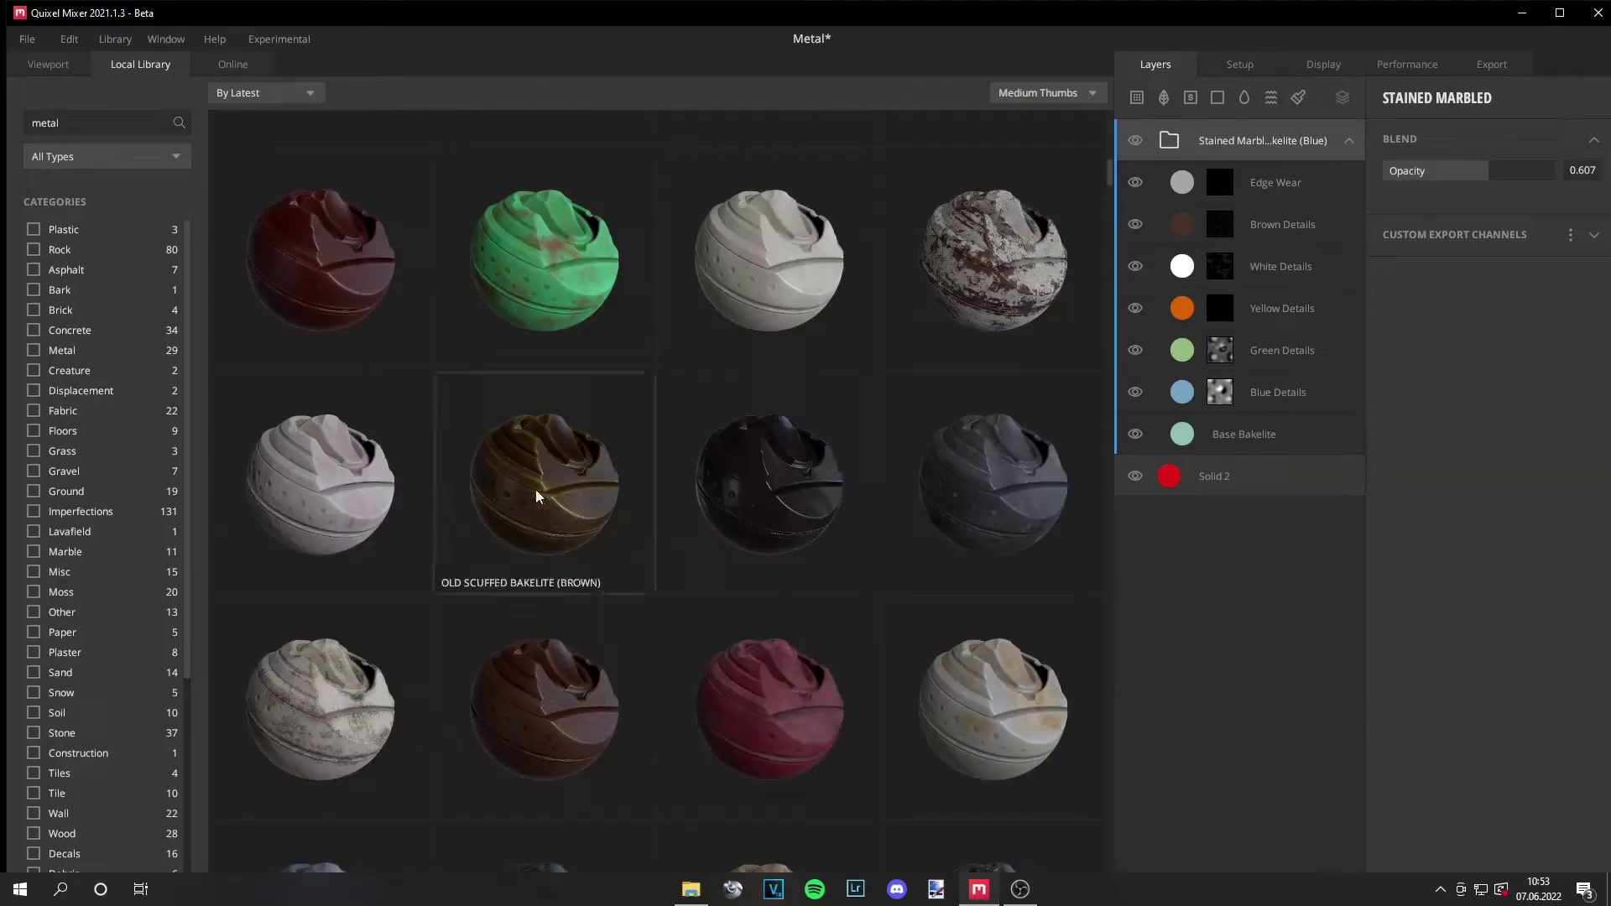
{"action": "scroll", "coordinate": [537, 496], "scroll_direction": "down", "scroll_amount": 7}
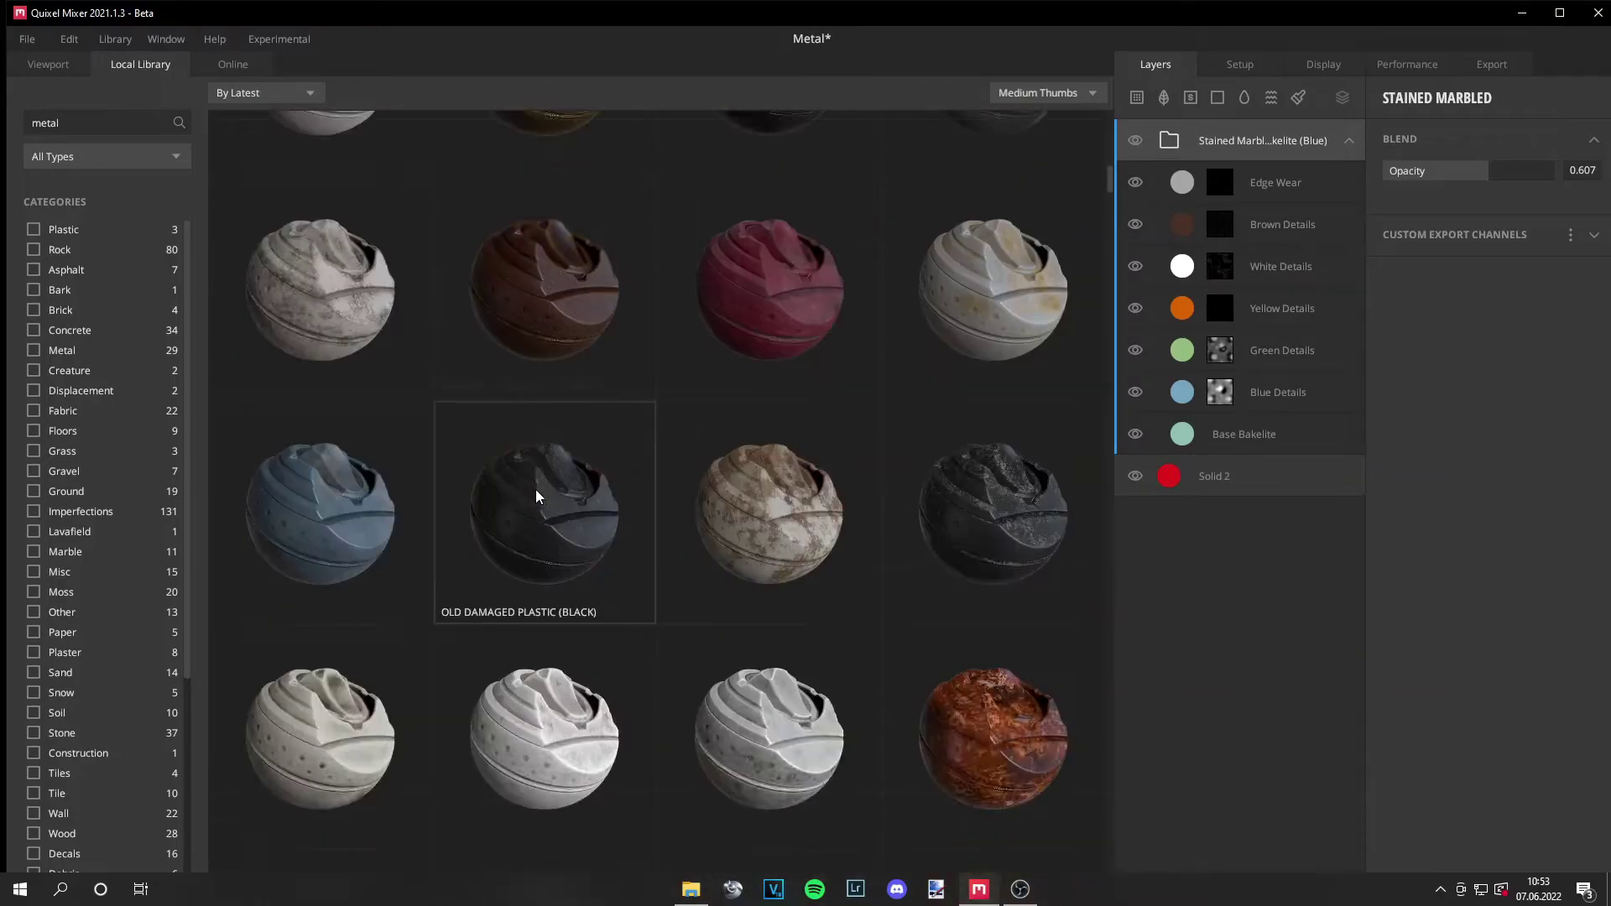
{"action": "scroll", "coordinate": [537, 496], "scroll_direction": "down", "scroll_amount": 10}
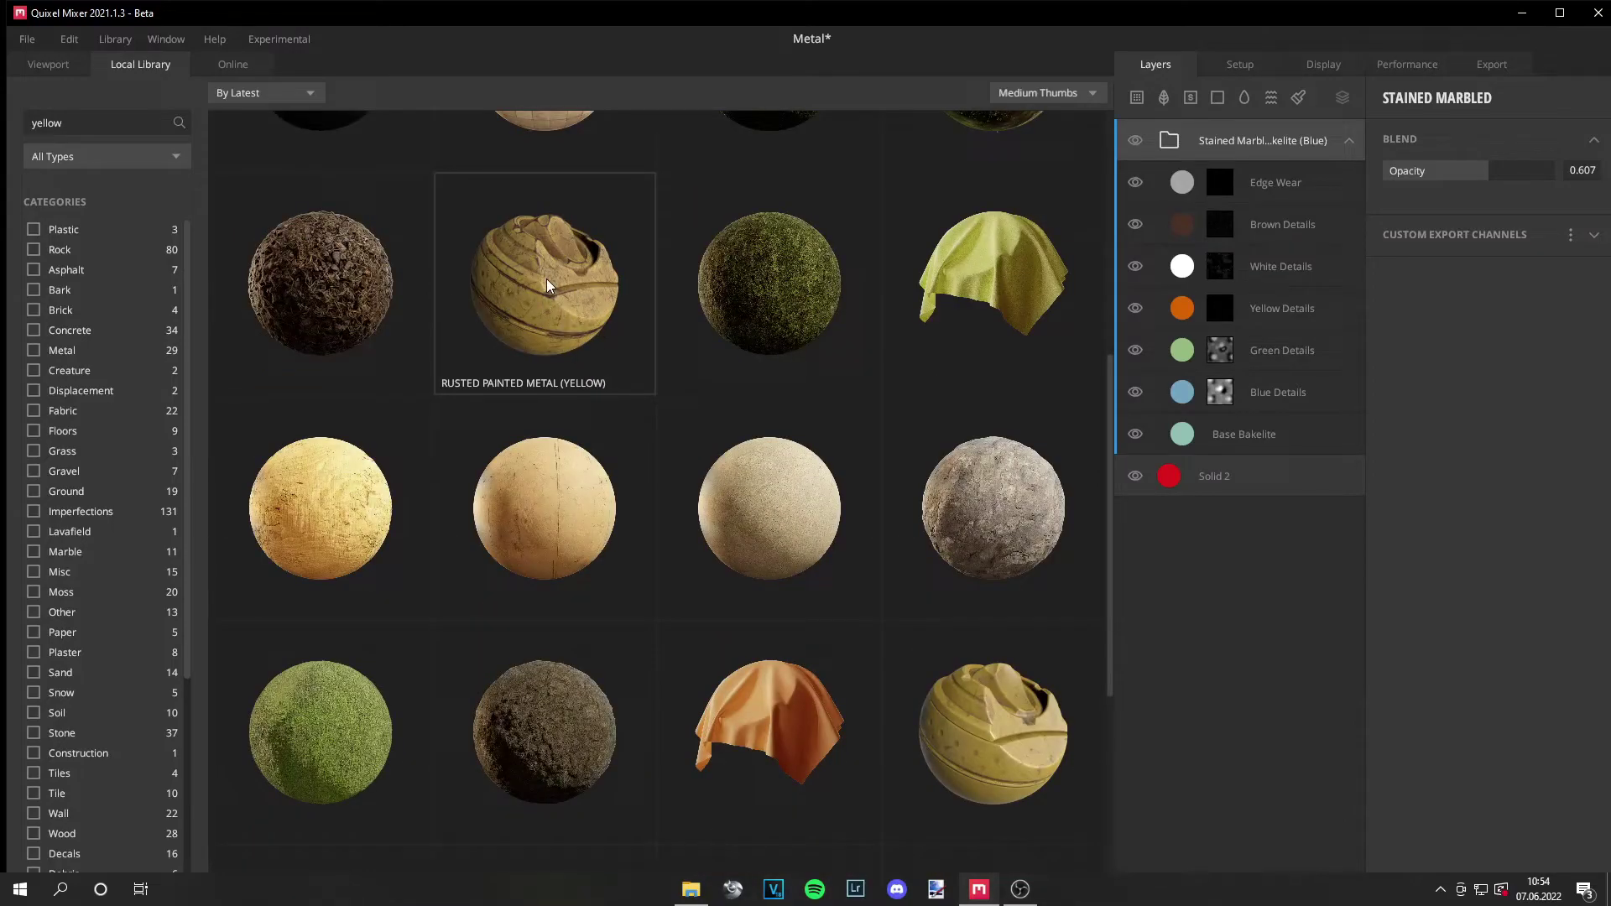
{"action": "left_click_drag", "start_coordinate": [541, 285], "coordinate": [1210, 136]}
{"action": "left_click_drag", "start_coordinate": [1553, 169], "coordinate": [1516, 176]}
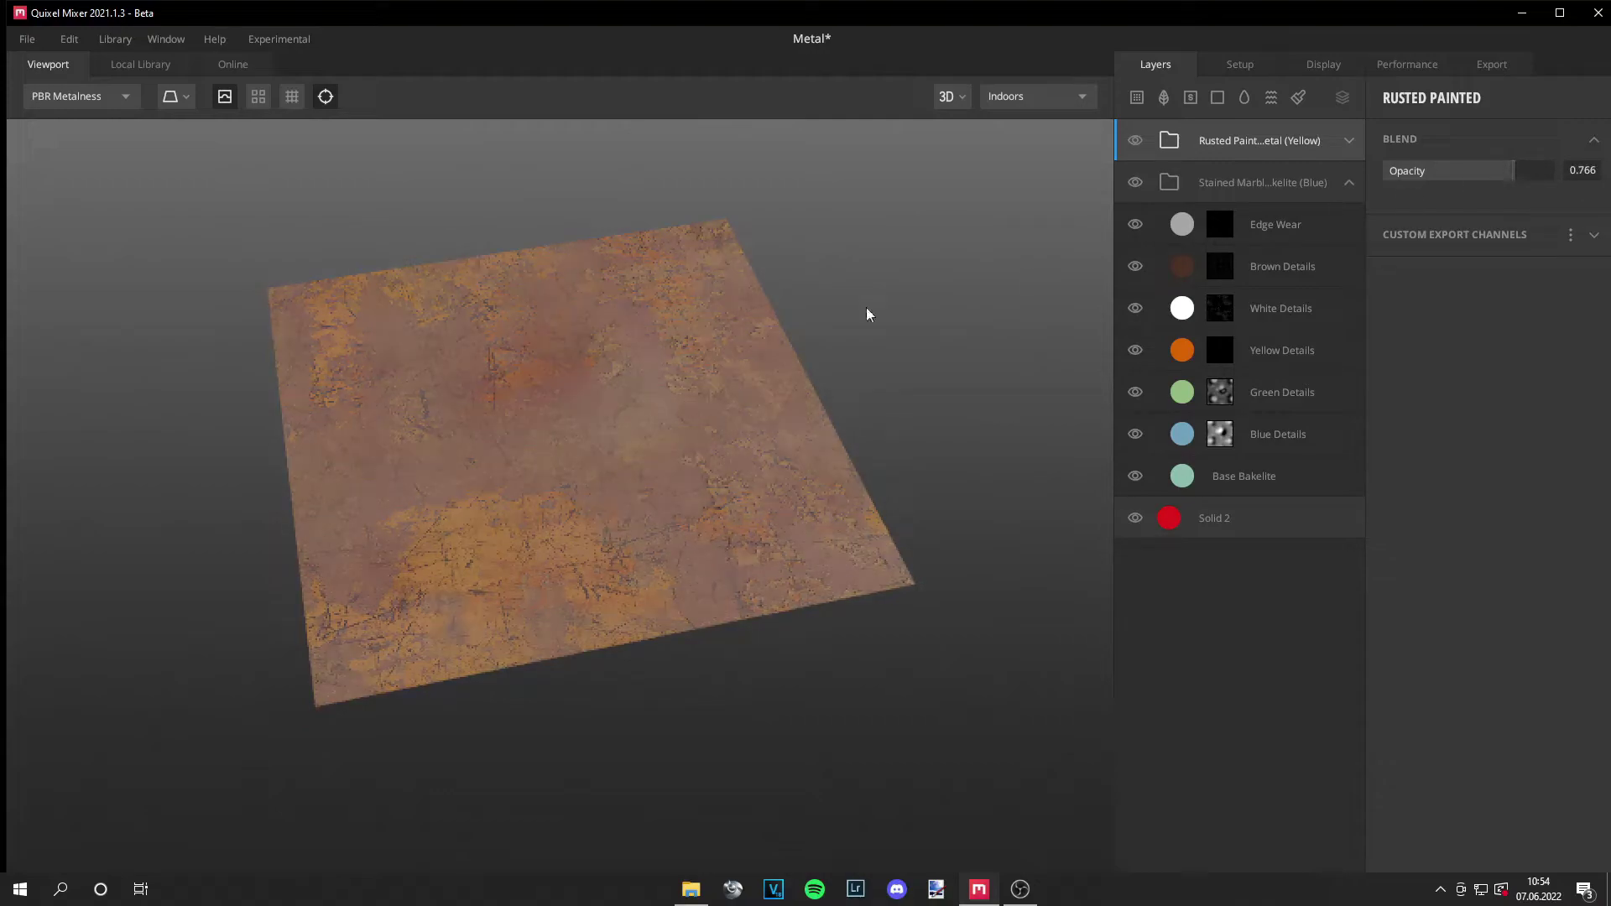
- Expand the rusted paint group, select Rust Base, and show its metalness settings
{"action": "scroll", "coordinate": [659, 347], "scroll_direction": "up", "scroll_amount": 3}
{"action": "mouse_move", "coordinate": [589, 518]}
{"action": "left_mouse_down"}
{"action": "mouse_move", "coordinate": [683, 363]}
{"action": "mouse_move", "coordinate": [575, 410]}
{"action": "mouse_move", "coordinate": [589, 530]}
{"action": "left_mouse_up"}
{"action": "scroll", "coordinate": [595, 503], "scroll_direction": "down", "scroll_amount": 5}
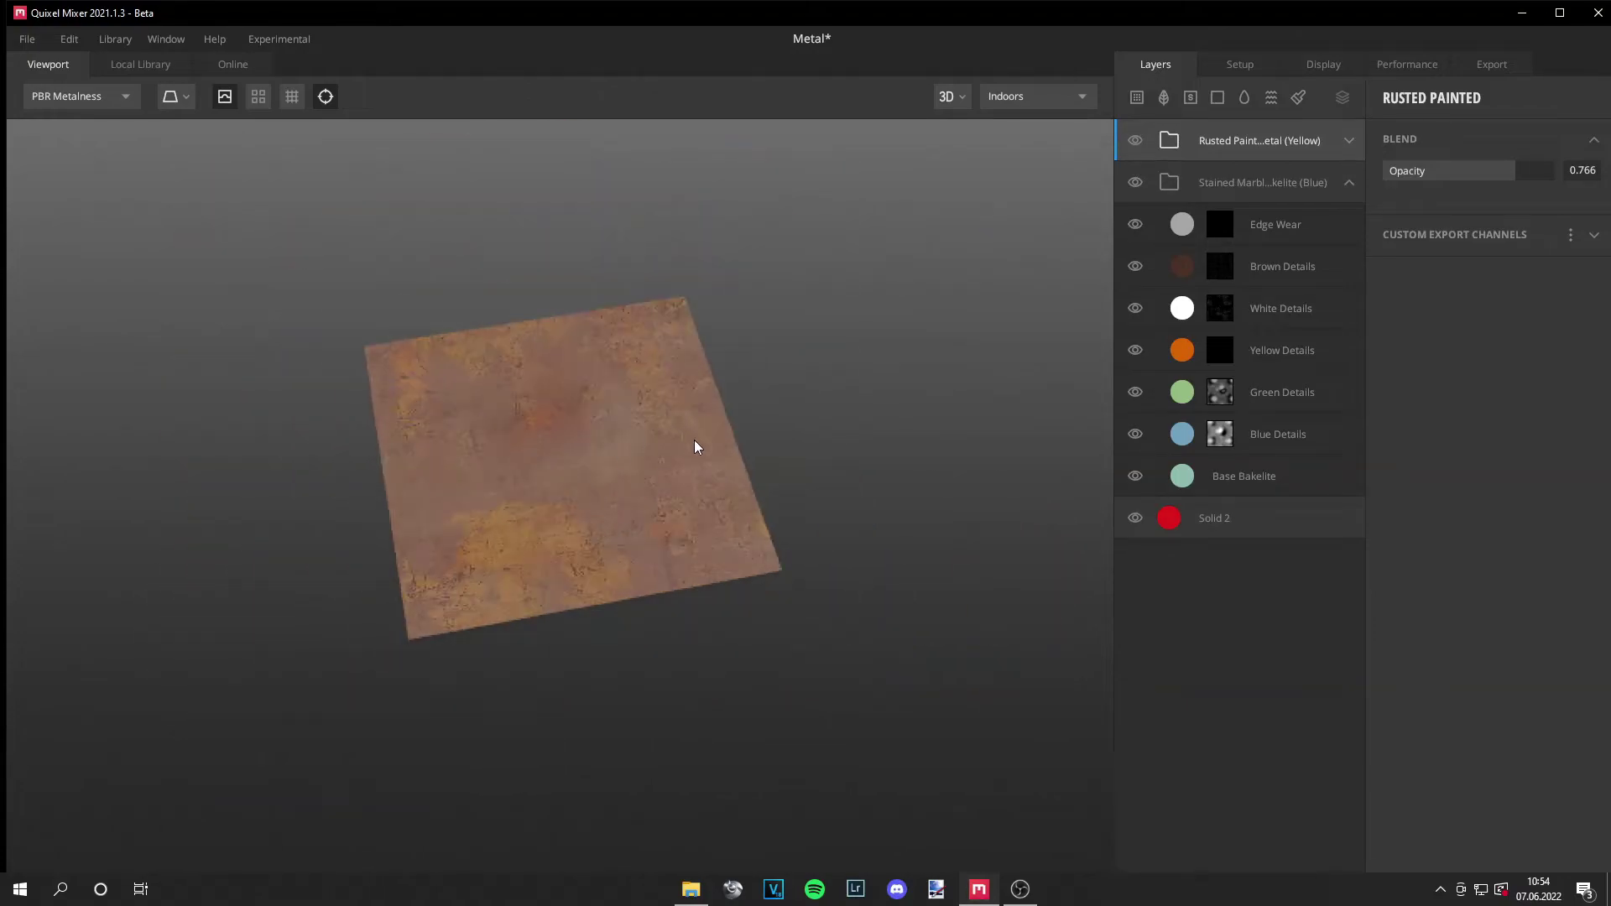
{"action": "left_click_drag", "start_coordinate": [693, 446], "coordinate": [596, 425]}
{"action": "scroll", "coordinate": [596, 424], "scroll_direction": "up", "scroll_amount": 6}
{"action": "left_click_drag", "start_coordinate": [517, 288], "coordinate": [511, 496]}
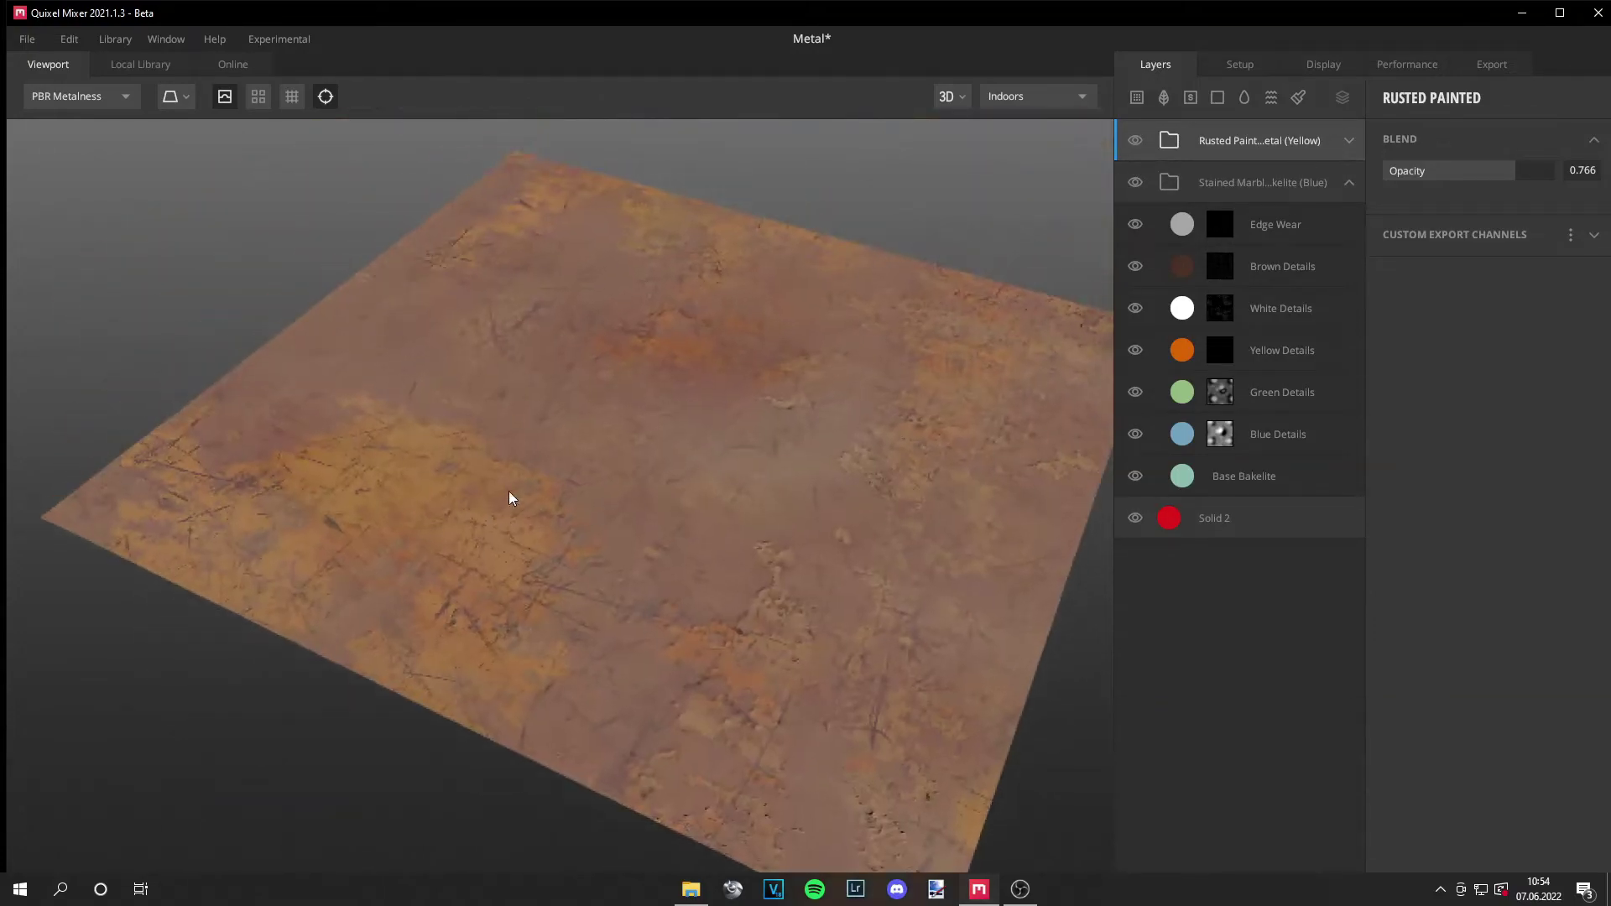
{"action": "scroll", "coordinate": [511, 496], "scroll_direction": "up", "scroll_amount": 5}
{"action": "scroll", "coordinate": [511, 495], "scroll_direction": "down", "scroll_amount": 5}
{"action": "left_click", "coordinate": [1348, 140]}
{"action": "left_click", "coordinate": [1274, 234]}
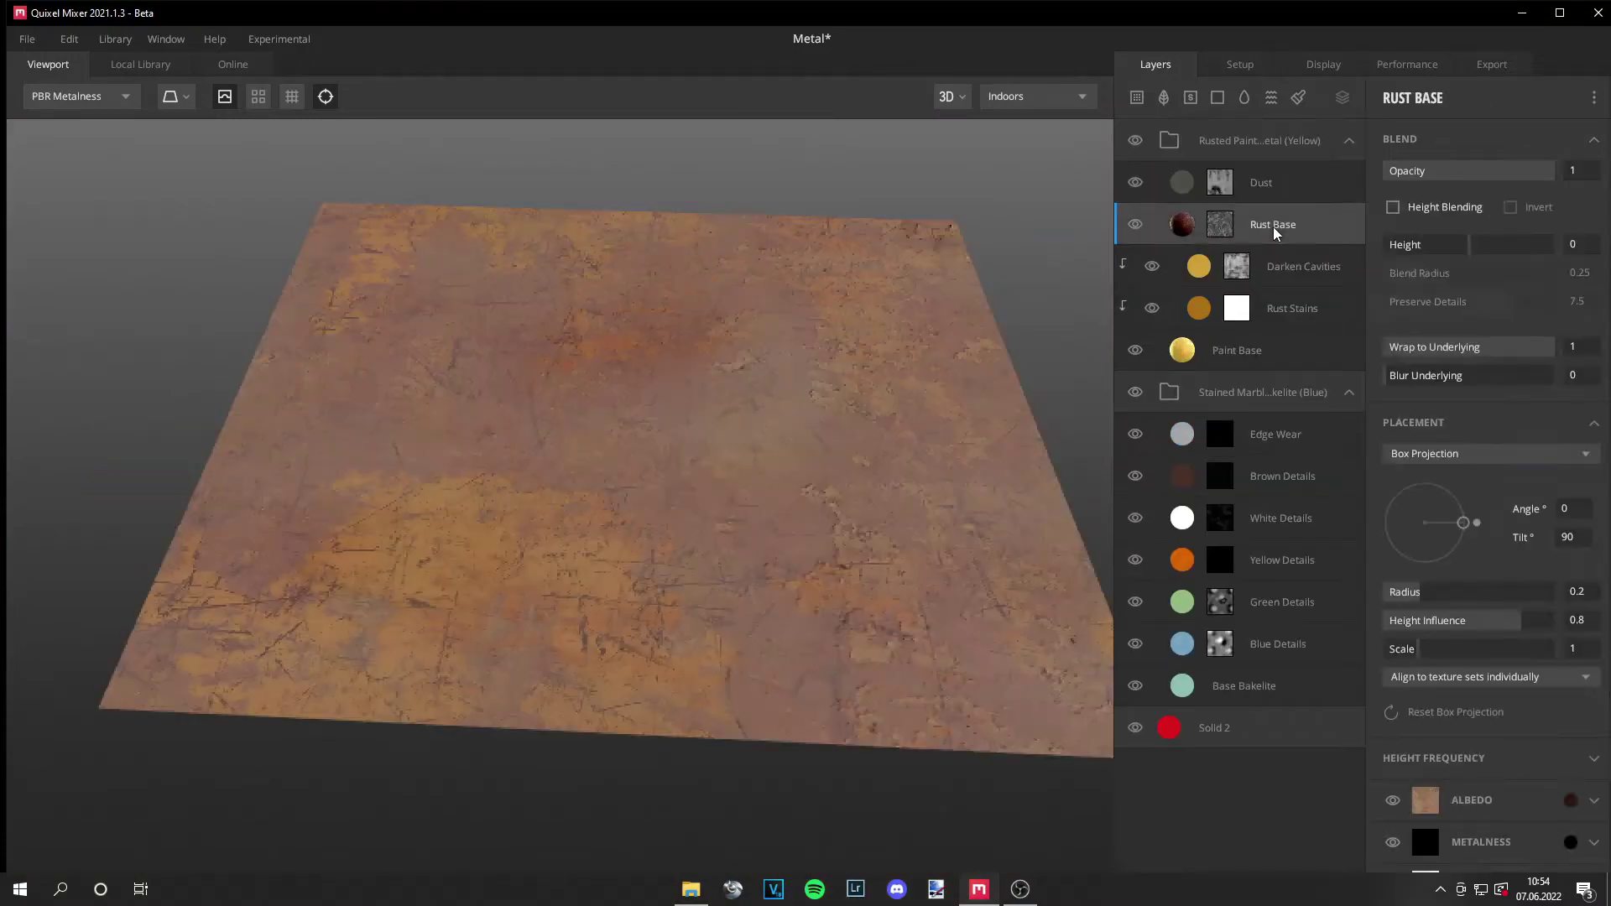
{"action": "scroll", "coordinate": [1485, 579], "scroll_direction": "down", "scroll_amount": 3}
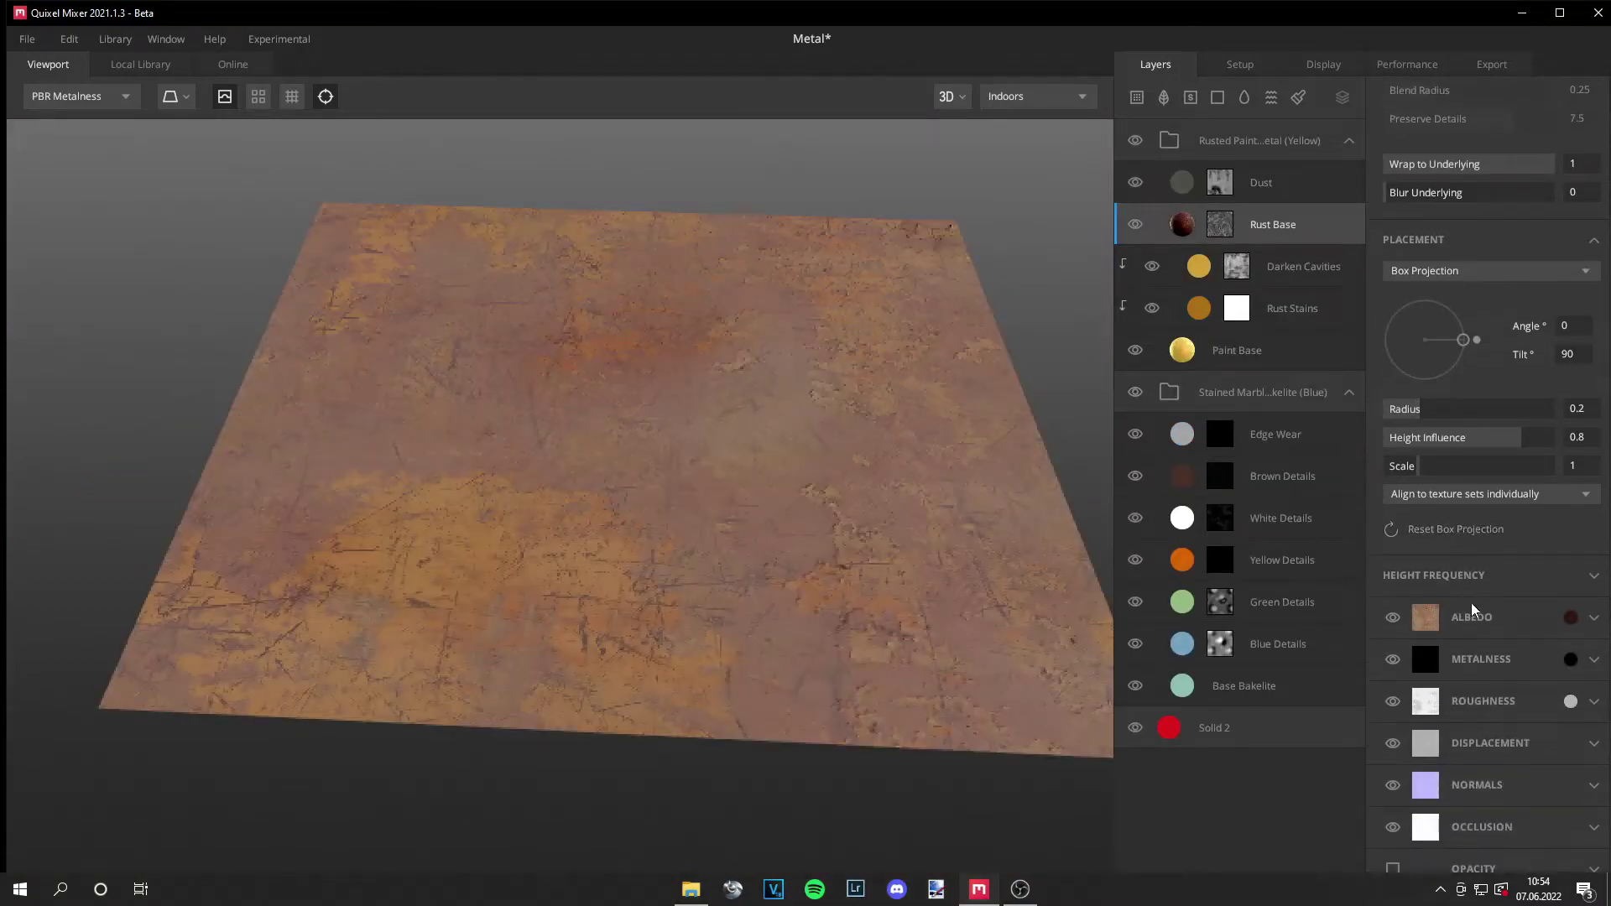
{"action": "left_click", "coordinate": [1594, 660]}
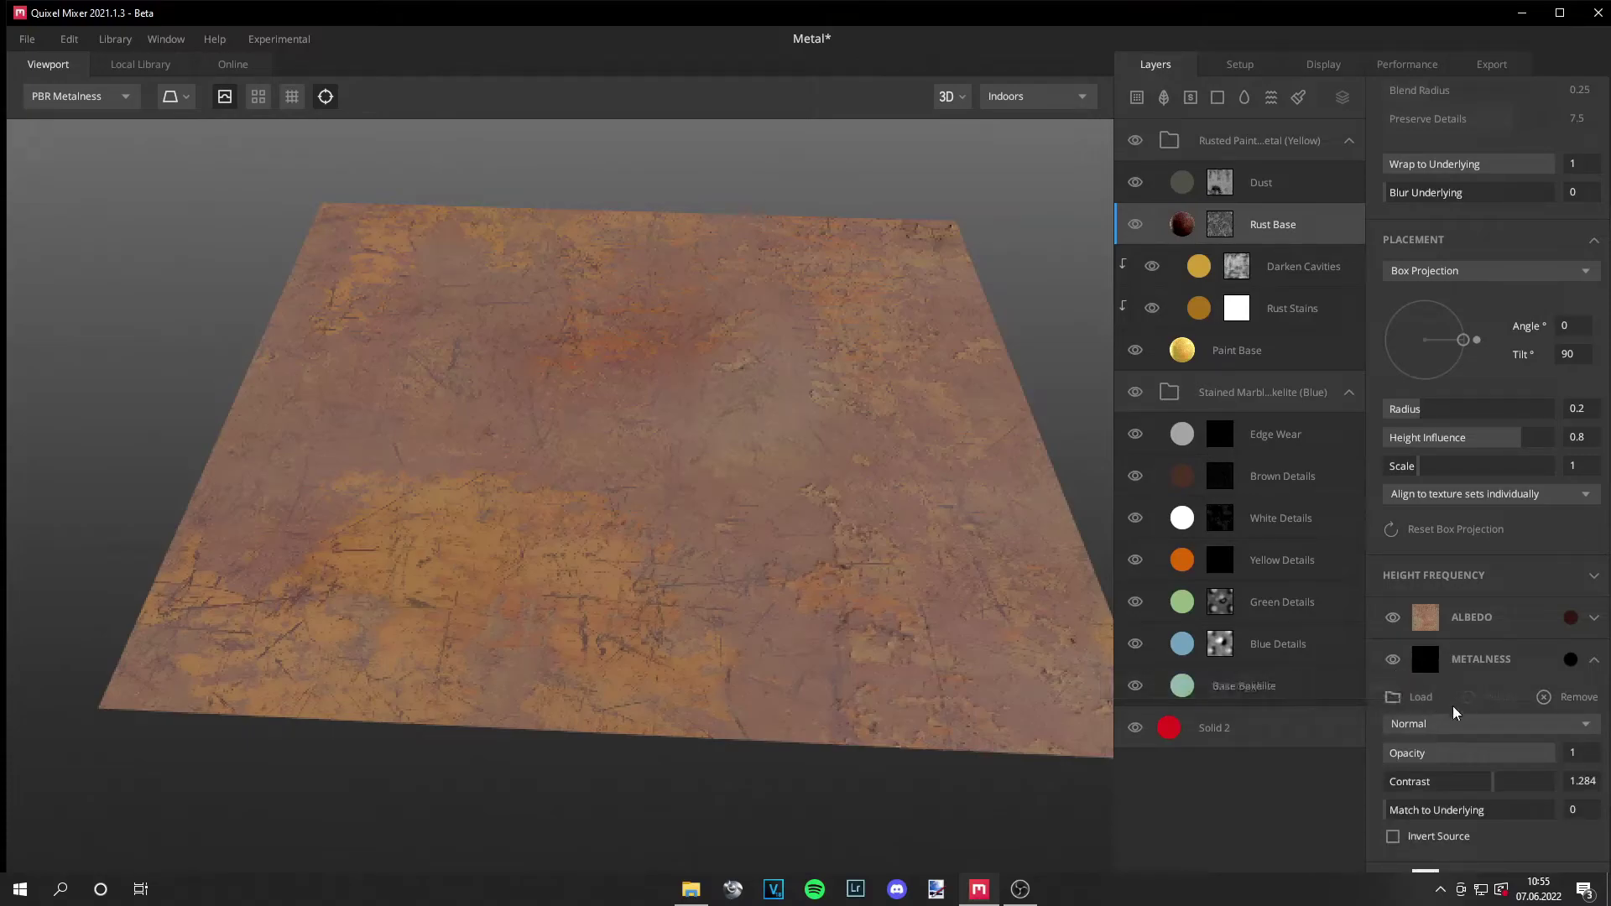
- Raise Rust Base's roughness contrast to 1.353, toggling visibility to compare
{"action": "scroll", "coordinate": [1445, 701], "scroll_direction": "down", "scroll_amount": 3}
{"action": "left_click", "coordinate": [1593, 702]}
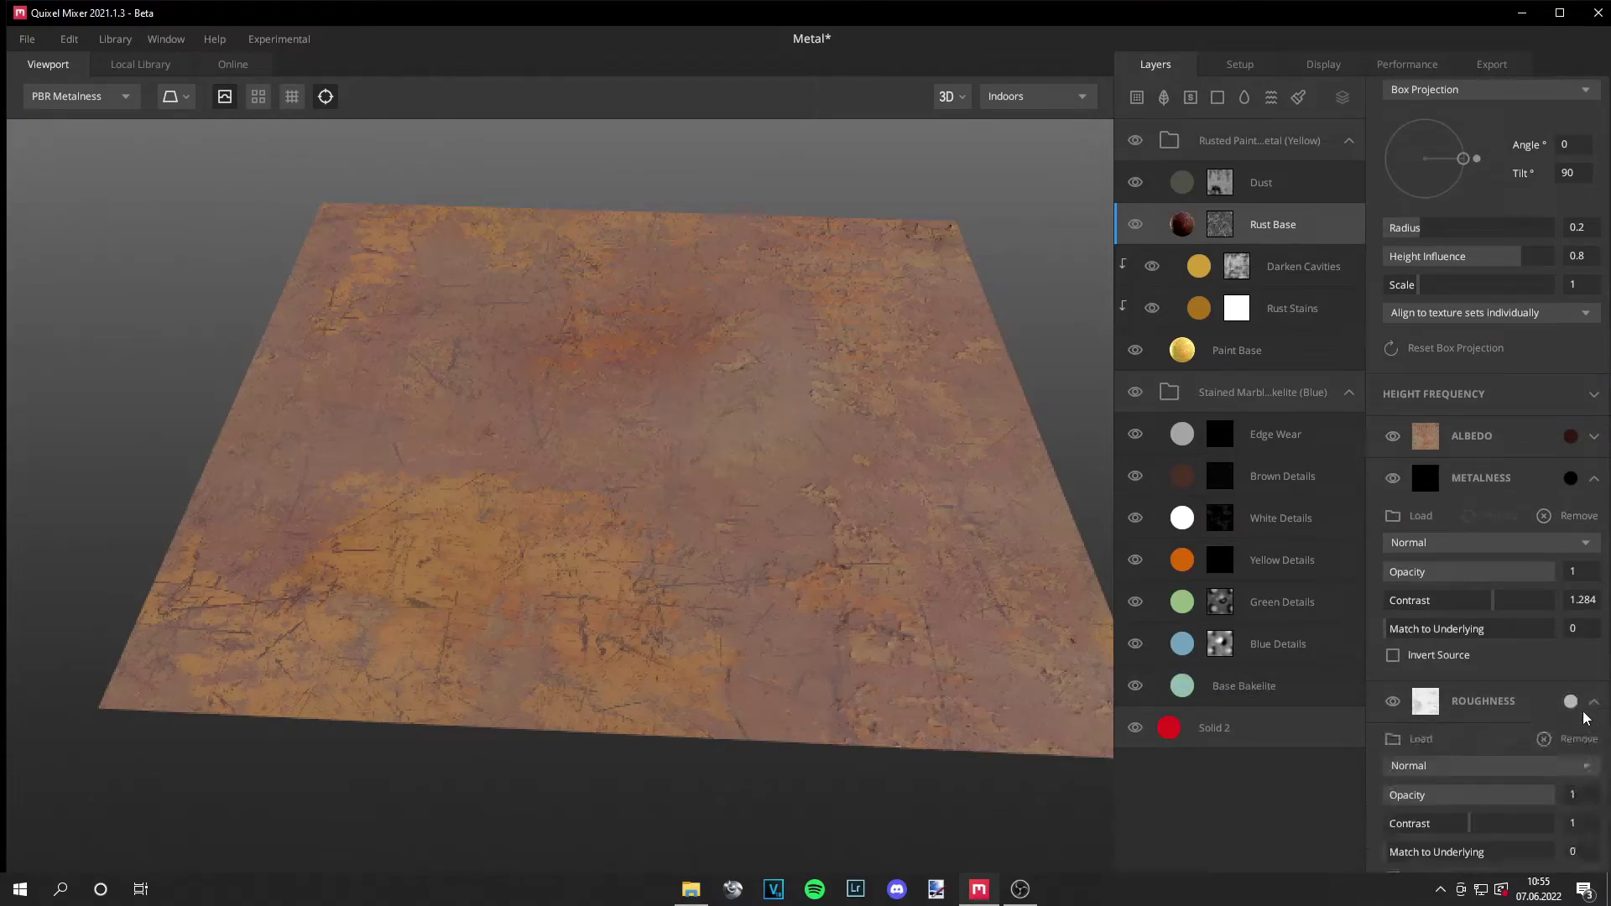
{"action": "left_click_drag", "start_coordinate": [1469, 833], "coordinate": [1501, 826]}
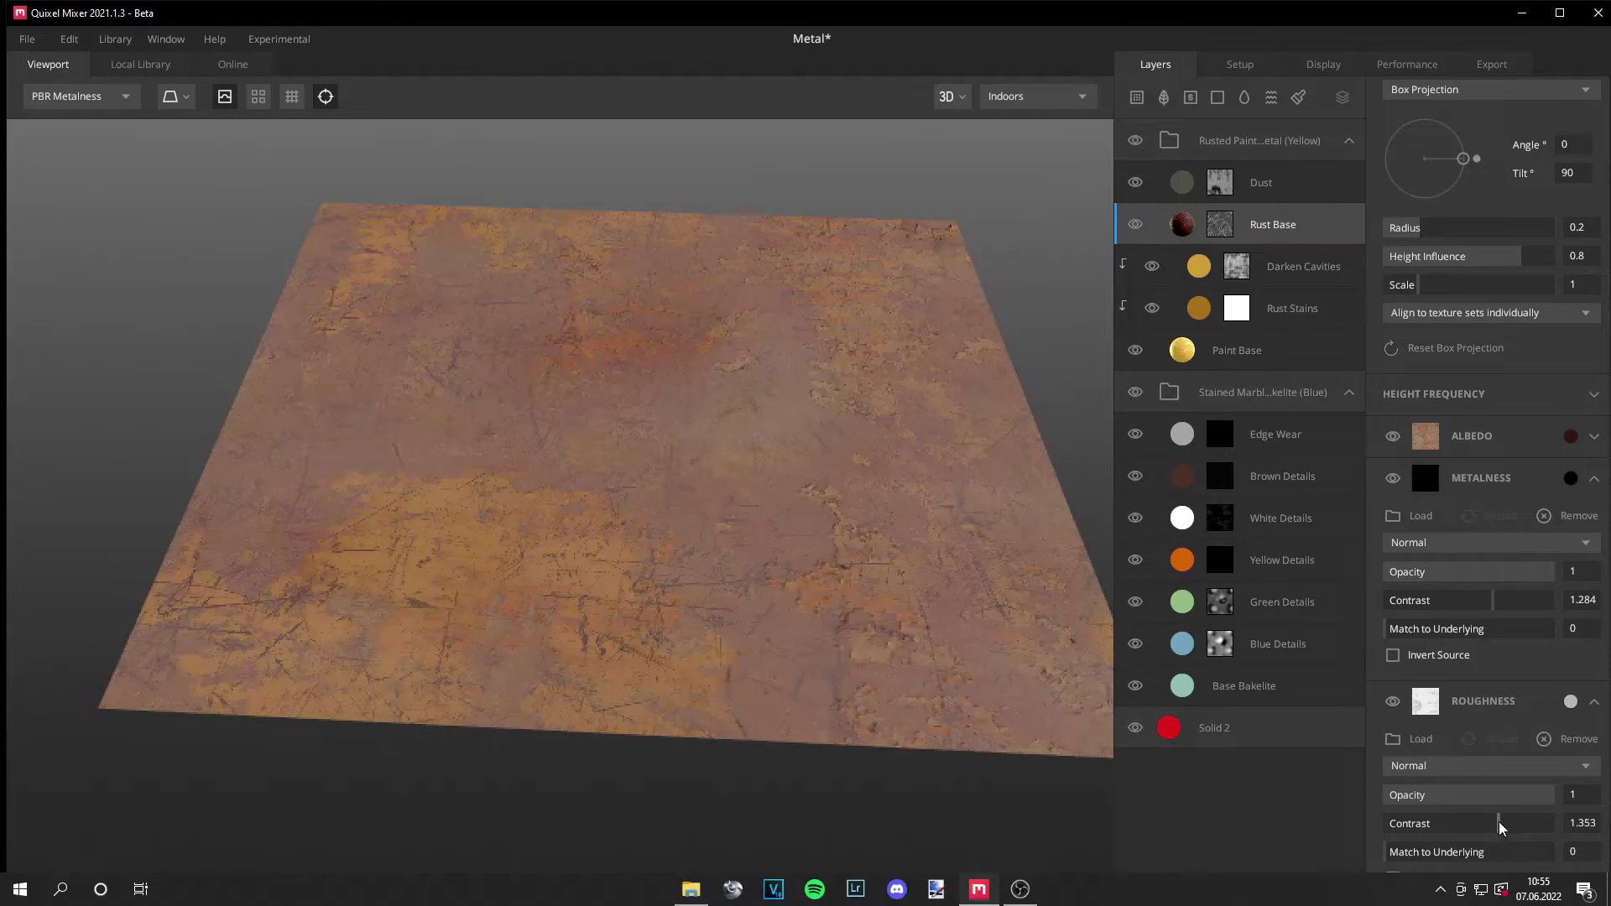
{"action": "left_click", "coordinate": [1394, 705]}
{"action": "left_click", "coordinate": [1135, 225]}
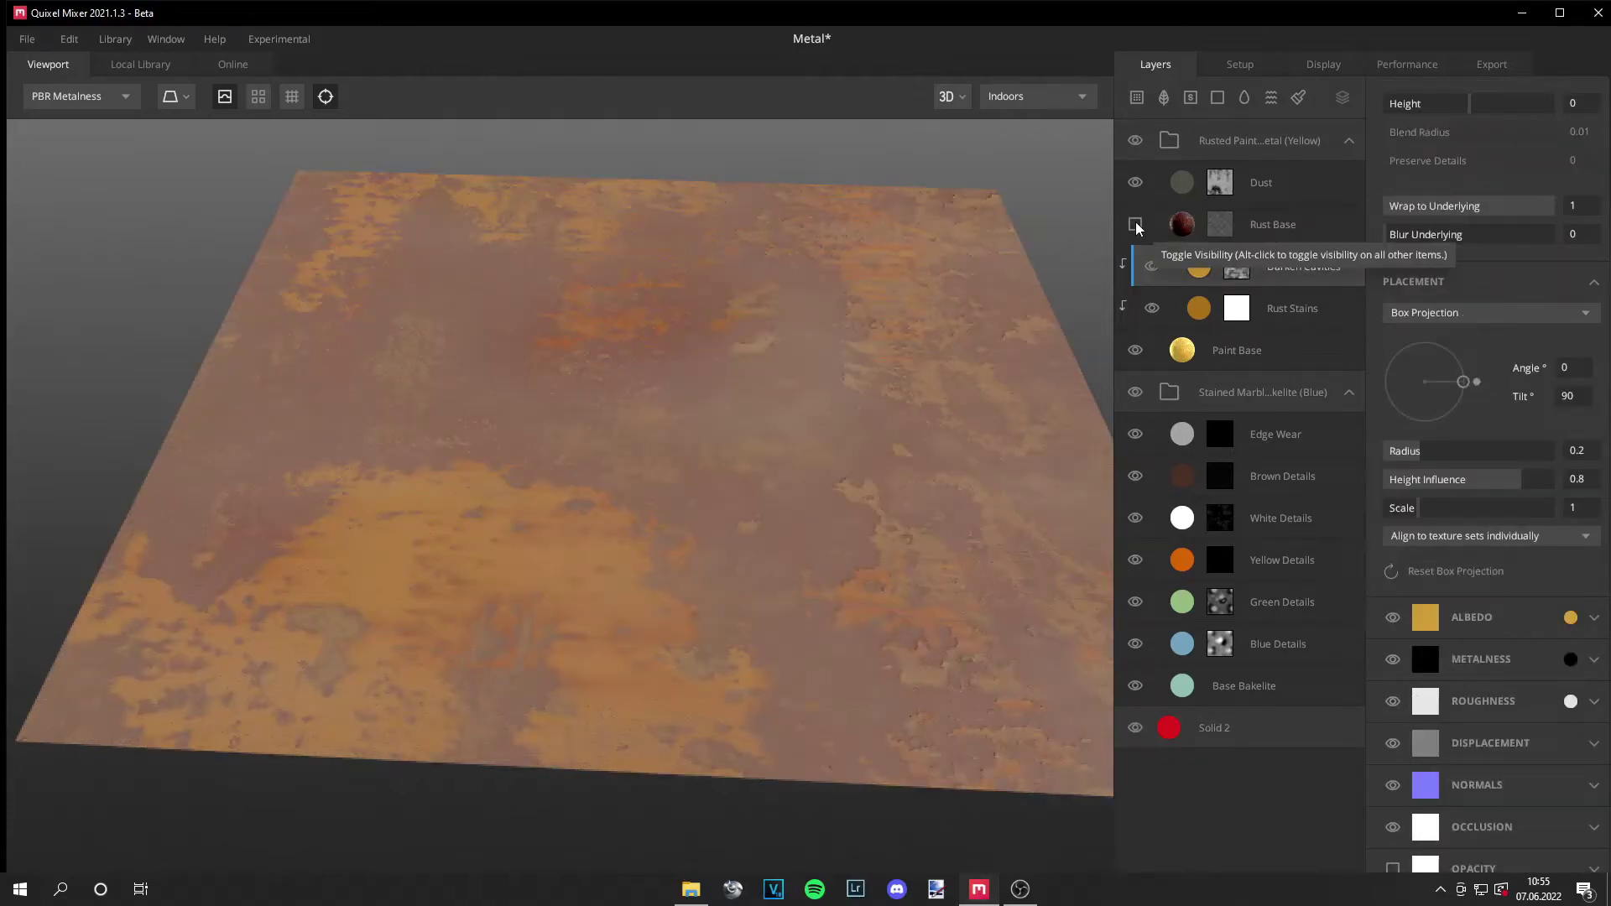
{"action": "left_click", "coordinate": [1135, 225]}
- Add a new paint layer, Paint 2, above Darken Cavities
{"action": "scroll", "coordinate": [696, 440], "scroll_direction": "down", "scroll_amount": 3}
{"action": "left_click_drag", "start_coordinate": [633, 453], "coordinate": [659, 486]}
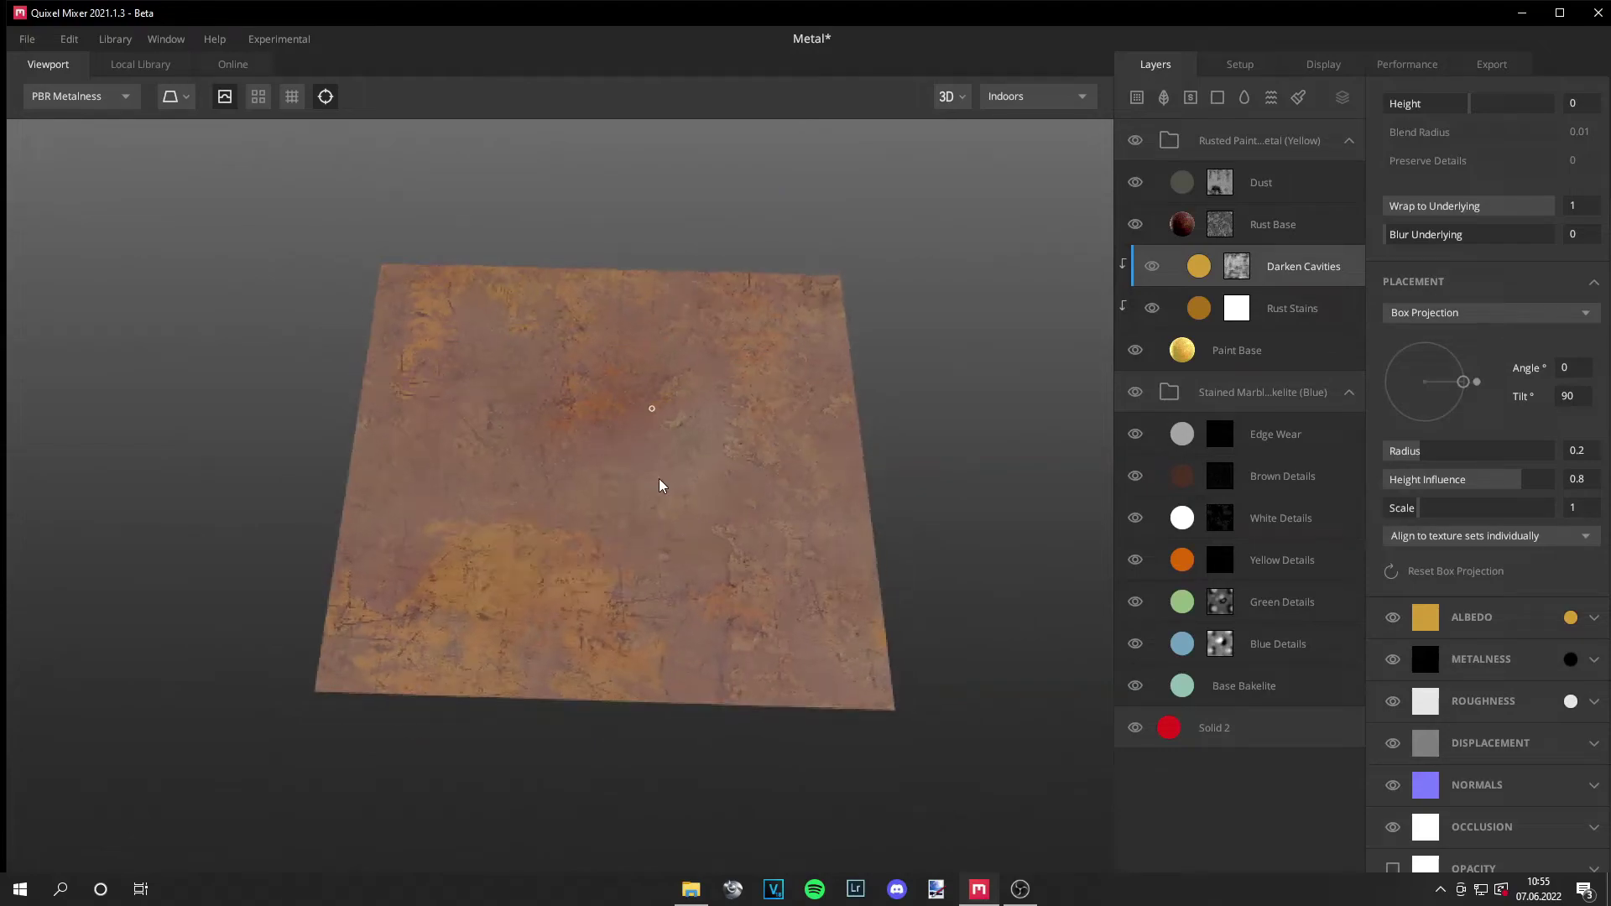
{"action": "left_click", "coordinate": [1298, 98]}
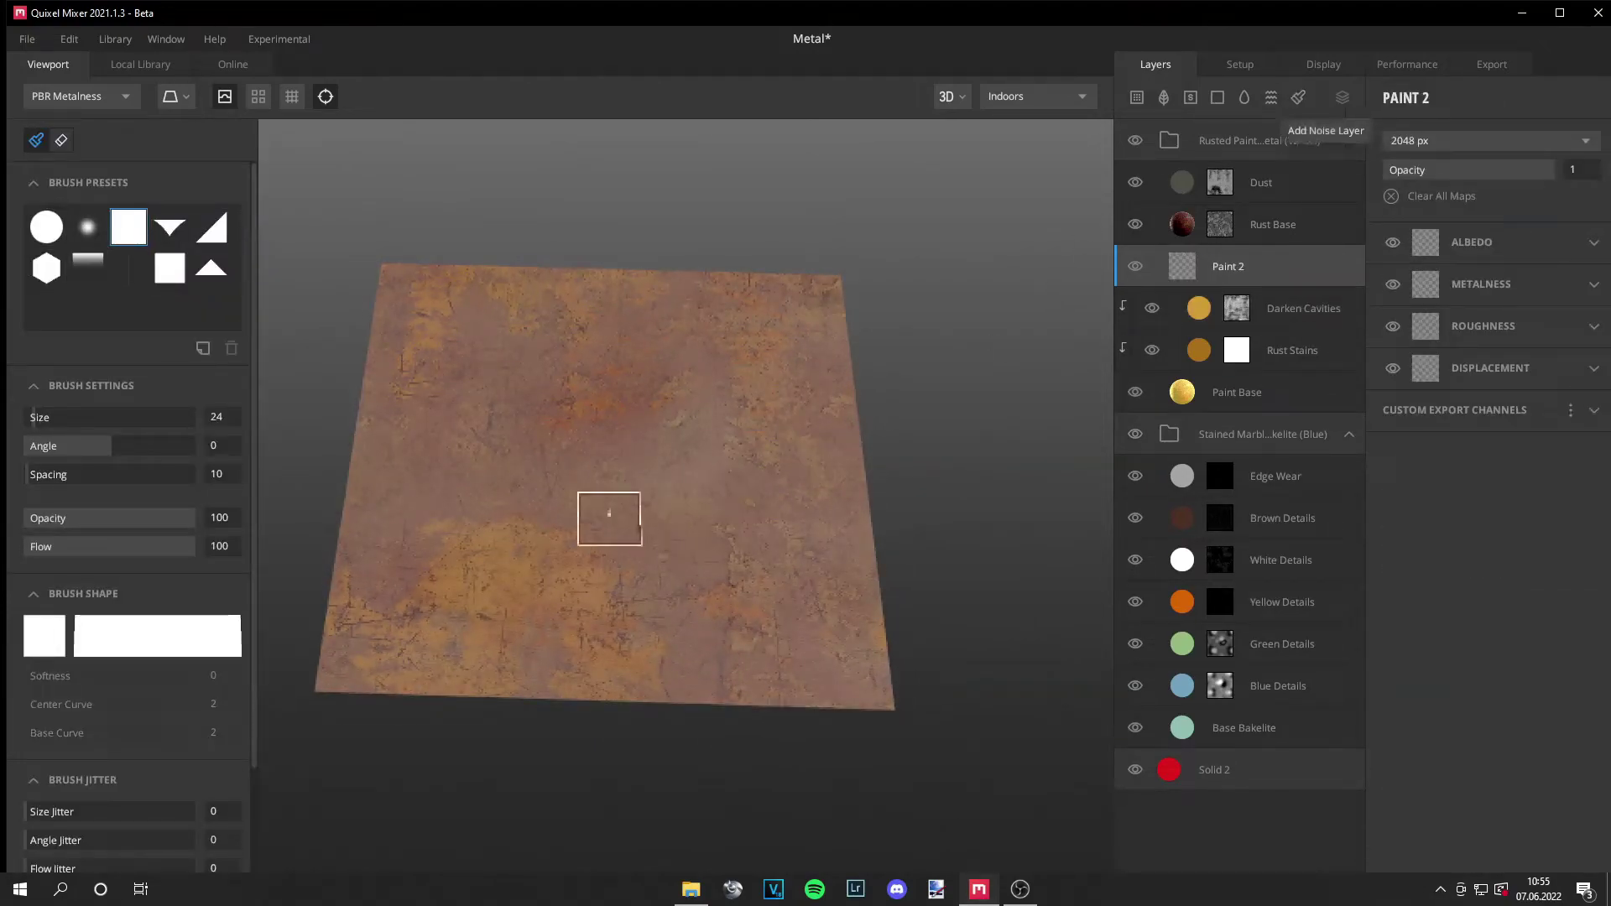
- Paint Rebar brush ridges across the whole texture in 2D View, then return to 3D View
{"action": "left_click_drag", "start_coordinate": [852, 370], "coordinate": [881, 503], "text": "alt"}
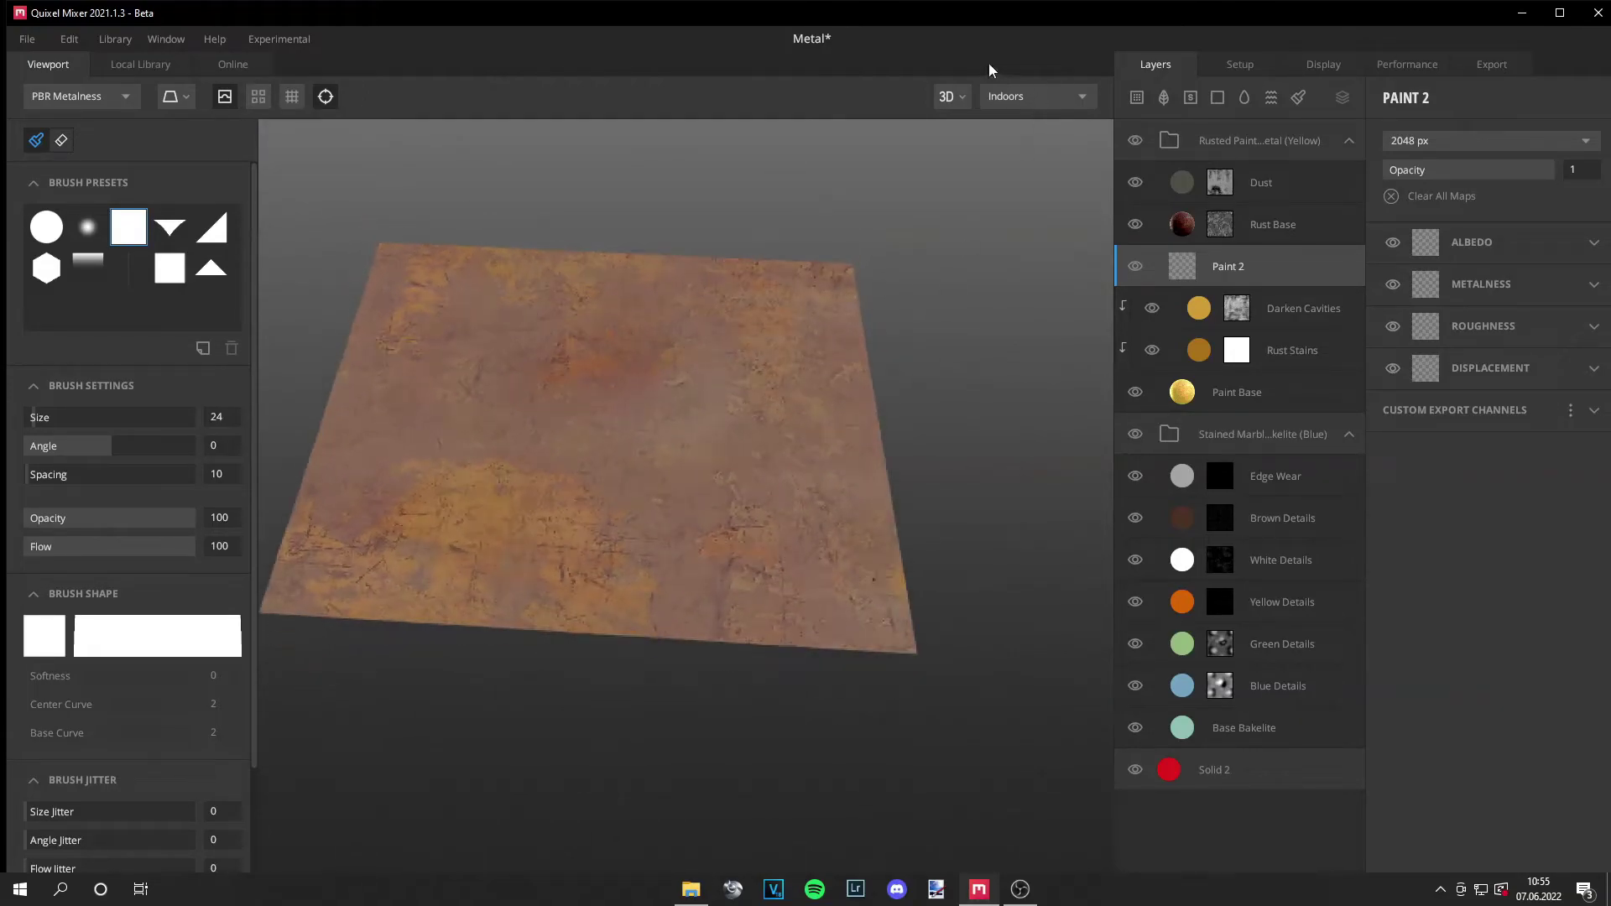
{"action": "left_click", "coordinate": [956, 106]}
{"action": "left_click", "coordinate": [950, 168]}
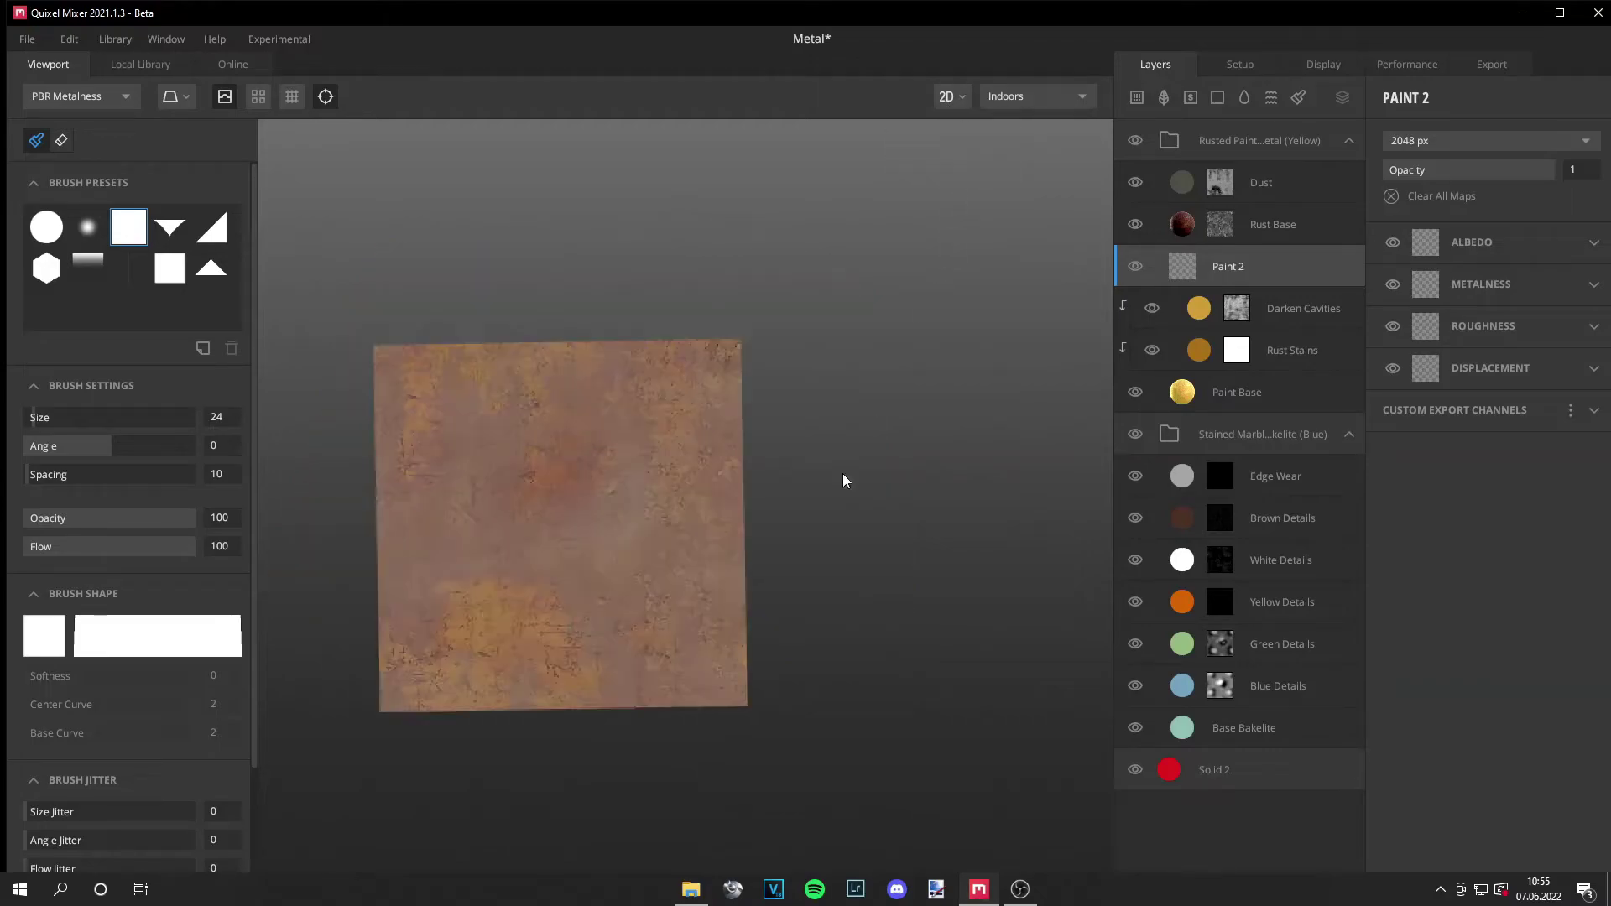
{"action": "mouse_move", "coordinate": [855, 604]}
{"action": "left_mouse_down", "text": "alt"}
{"action": "mouse_move", "coordinate": [913, 568]}
{"action": "mouse_move", "coordinate": [838, 590]}
{"action": "left_mouse_up", "text": "alt"}
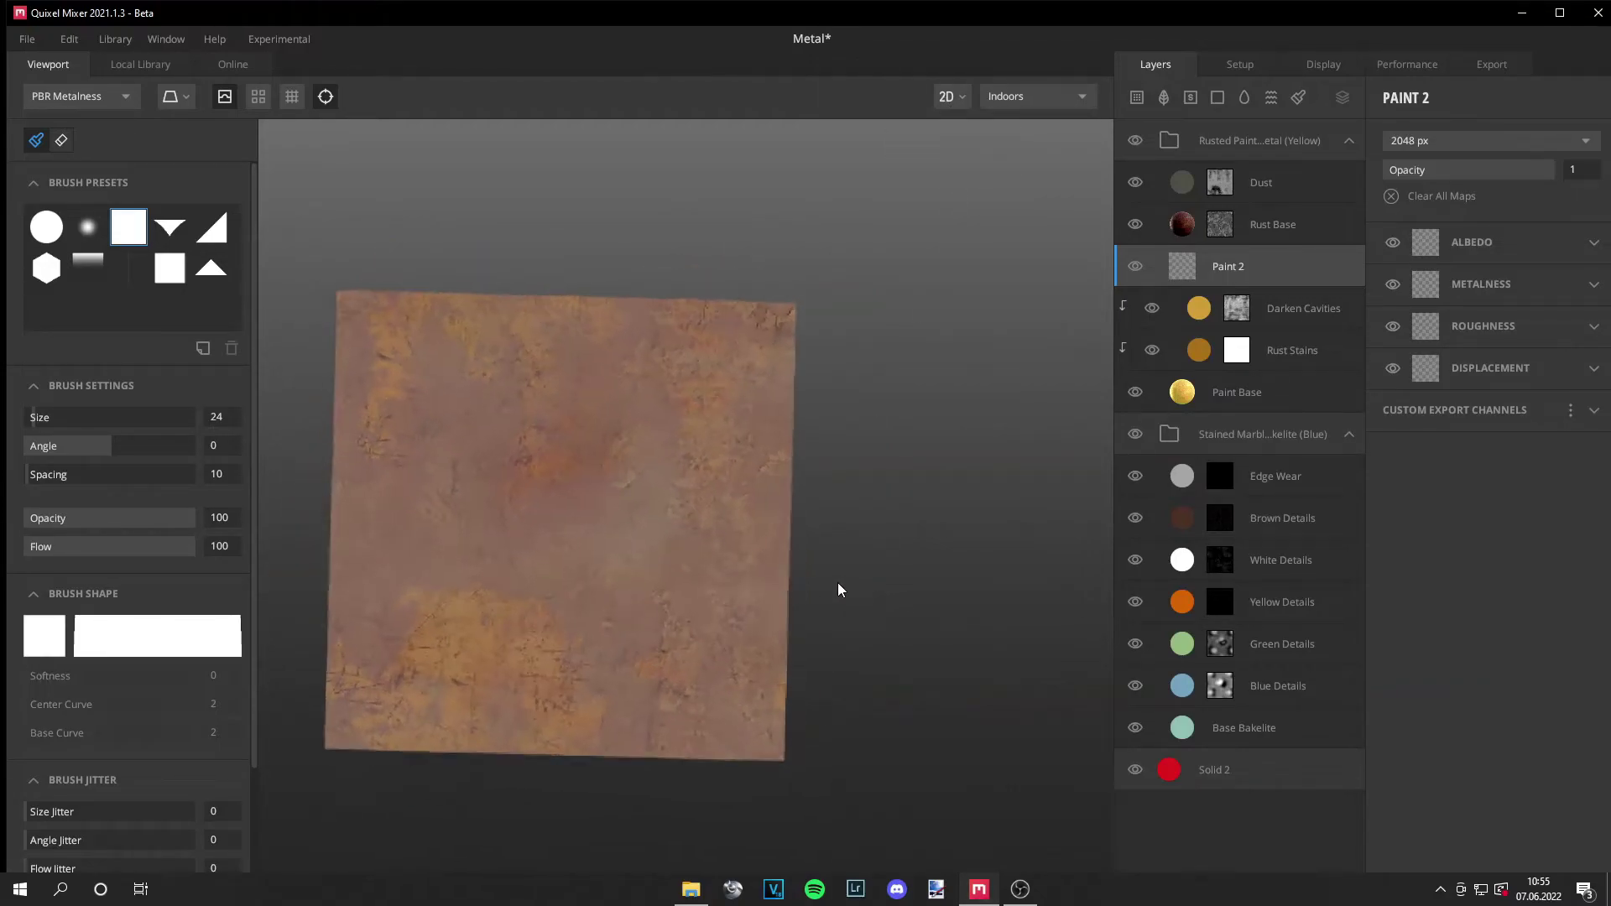
{"action": "left_click", "coordinate": [117, 273]}
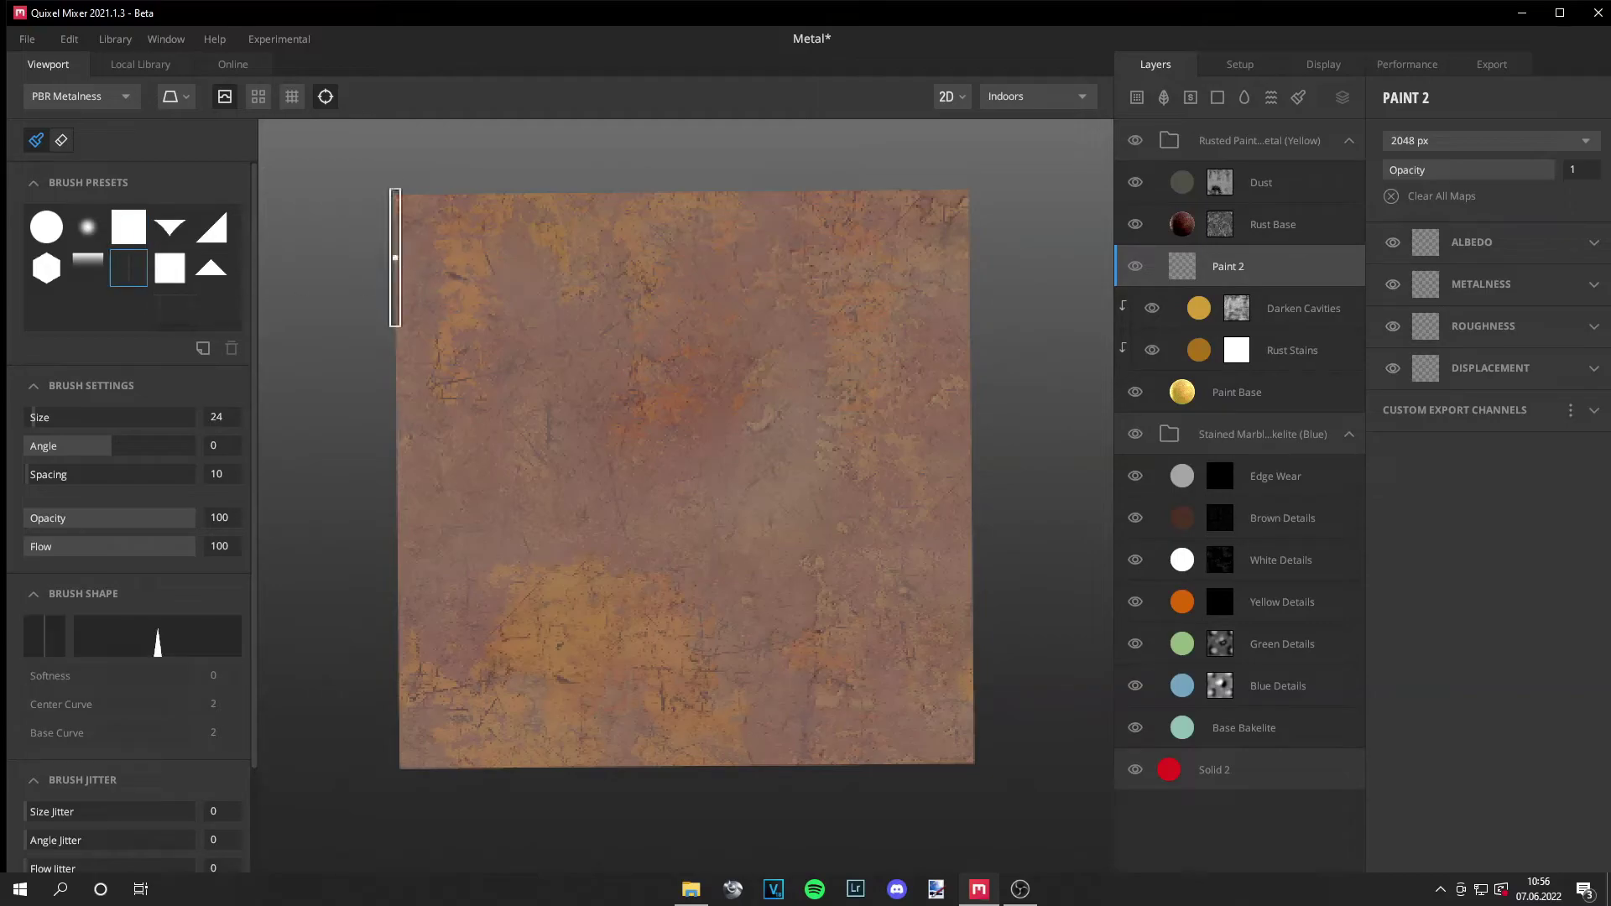
{"action": "left_click_drag", "start_coordinate": [394, 258], "coordinate": [1031, 261]}
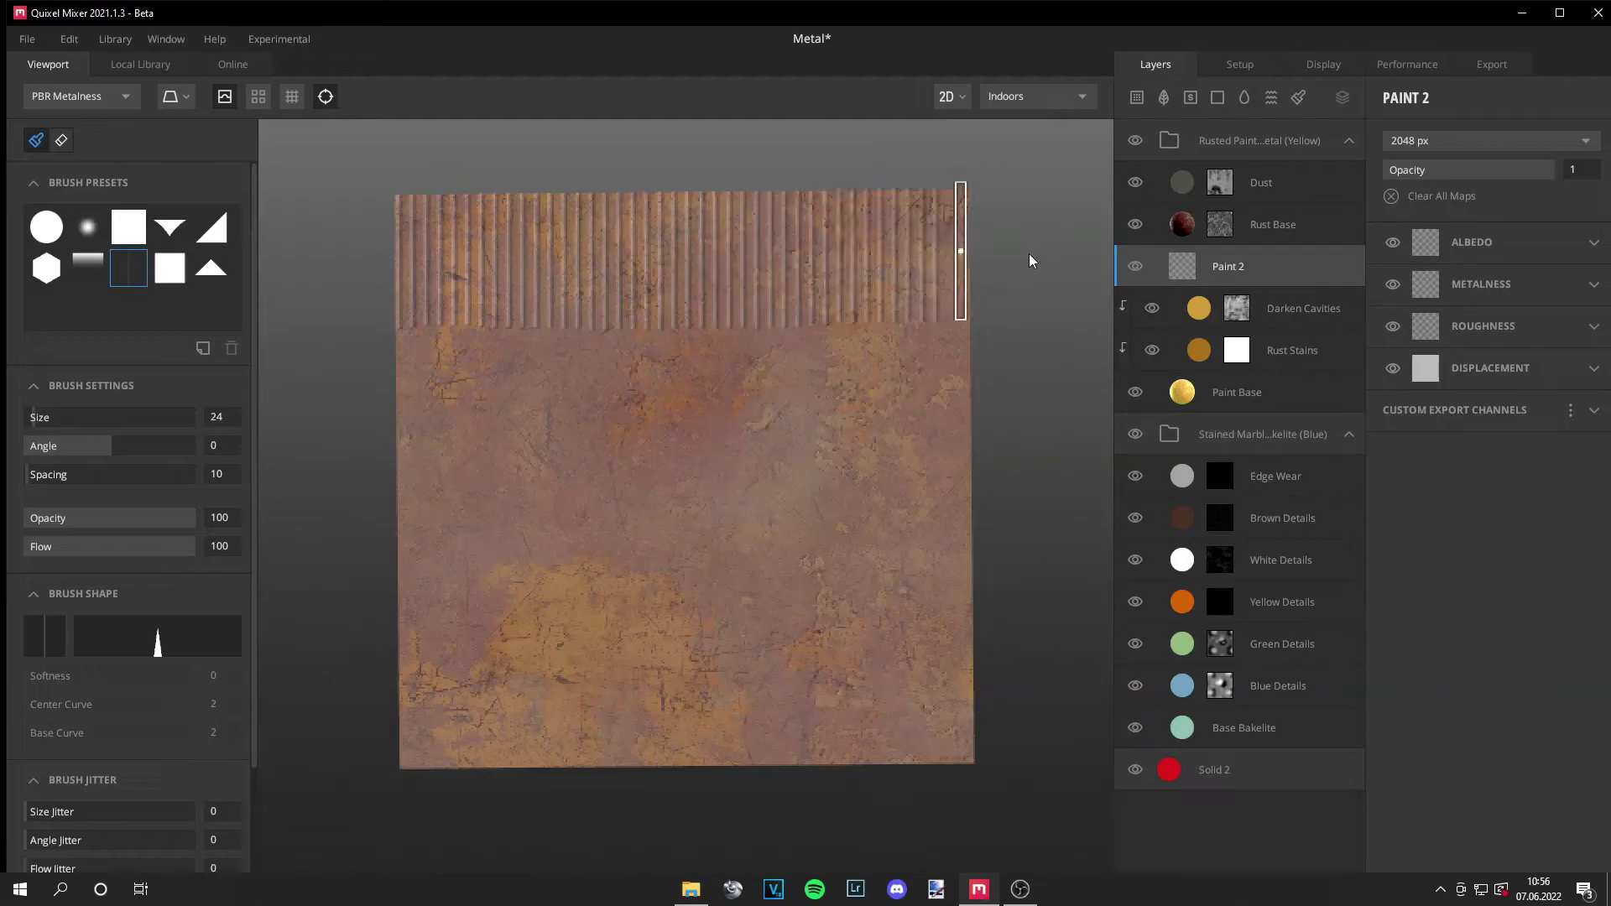
{"action": "left_click", "coordinate": [948, 96]}
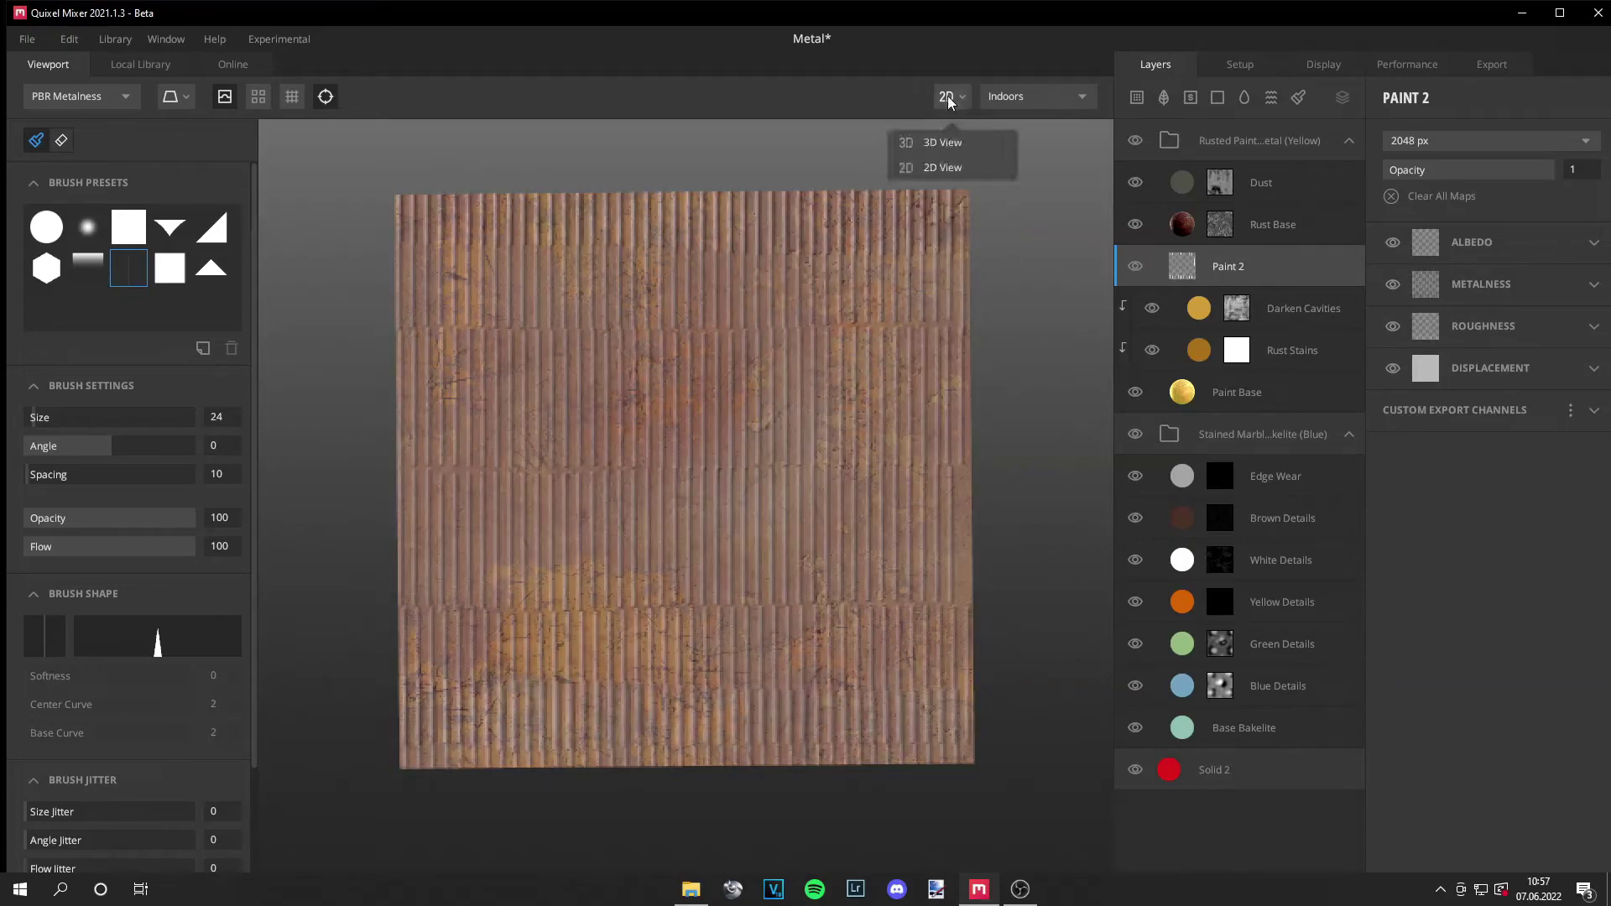
{"action": "left_click", "coordinate": [949, 144]}
- Paint grey Linear Gradient bands across the sheet's top and bottom in 2D View
{"action": "left_click_drag", "start_coordinate": [634, 773], "coordinate": [683, 604]}
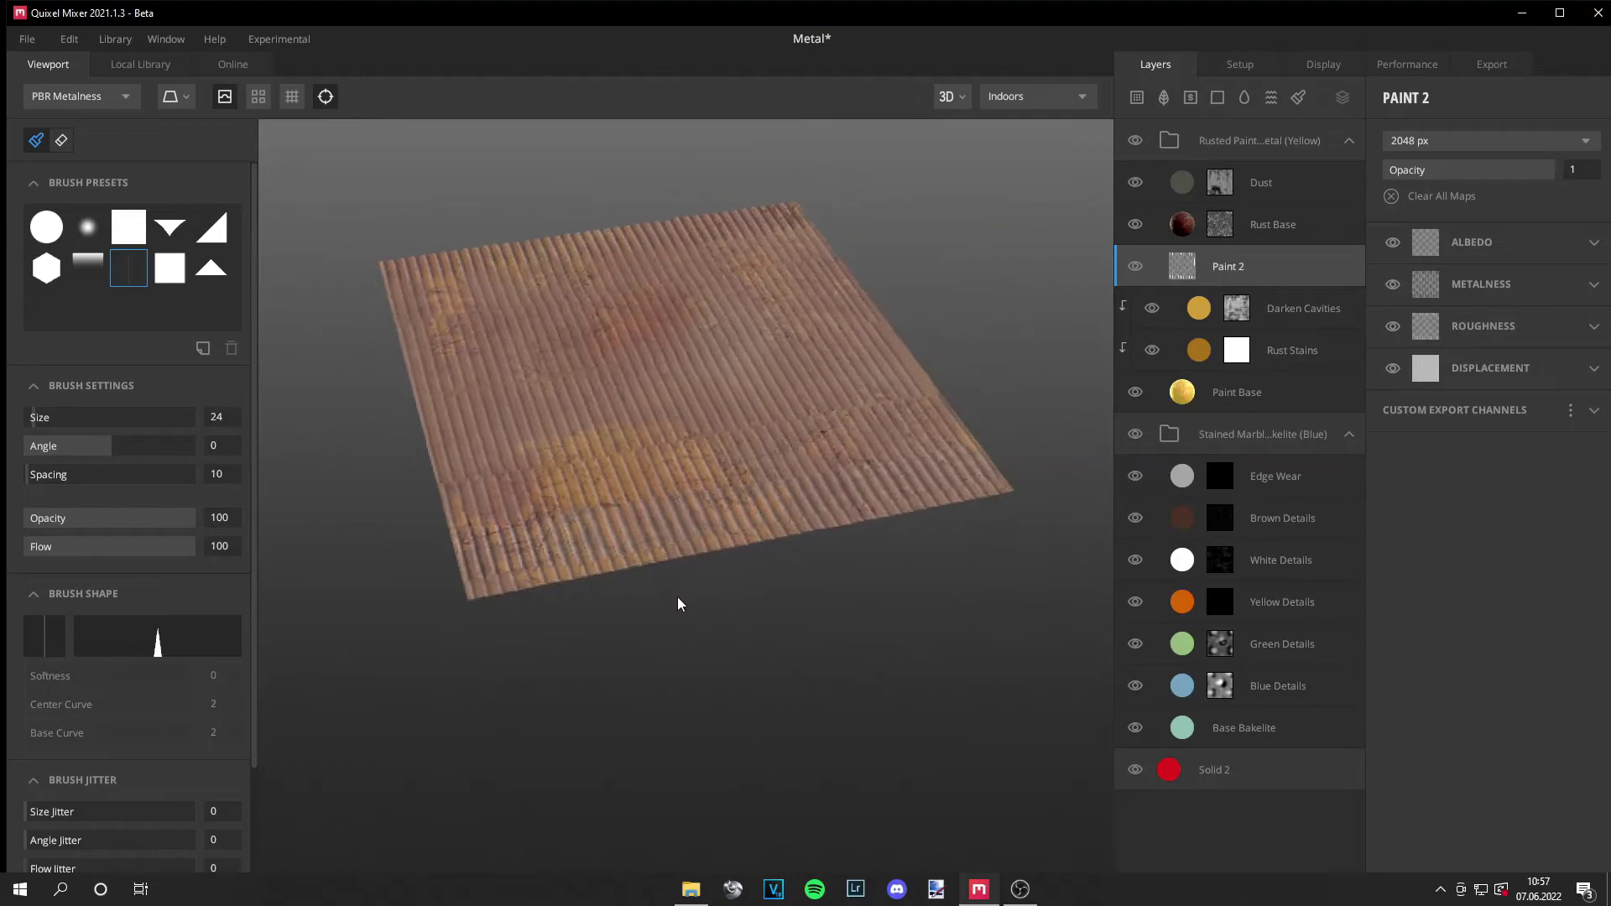
{"action": "left_click", "coordinate": [87, 265]}
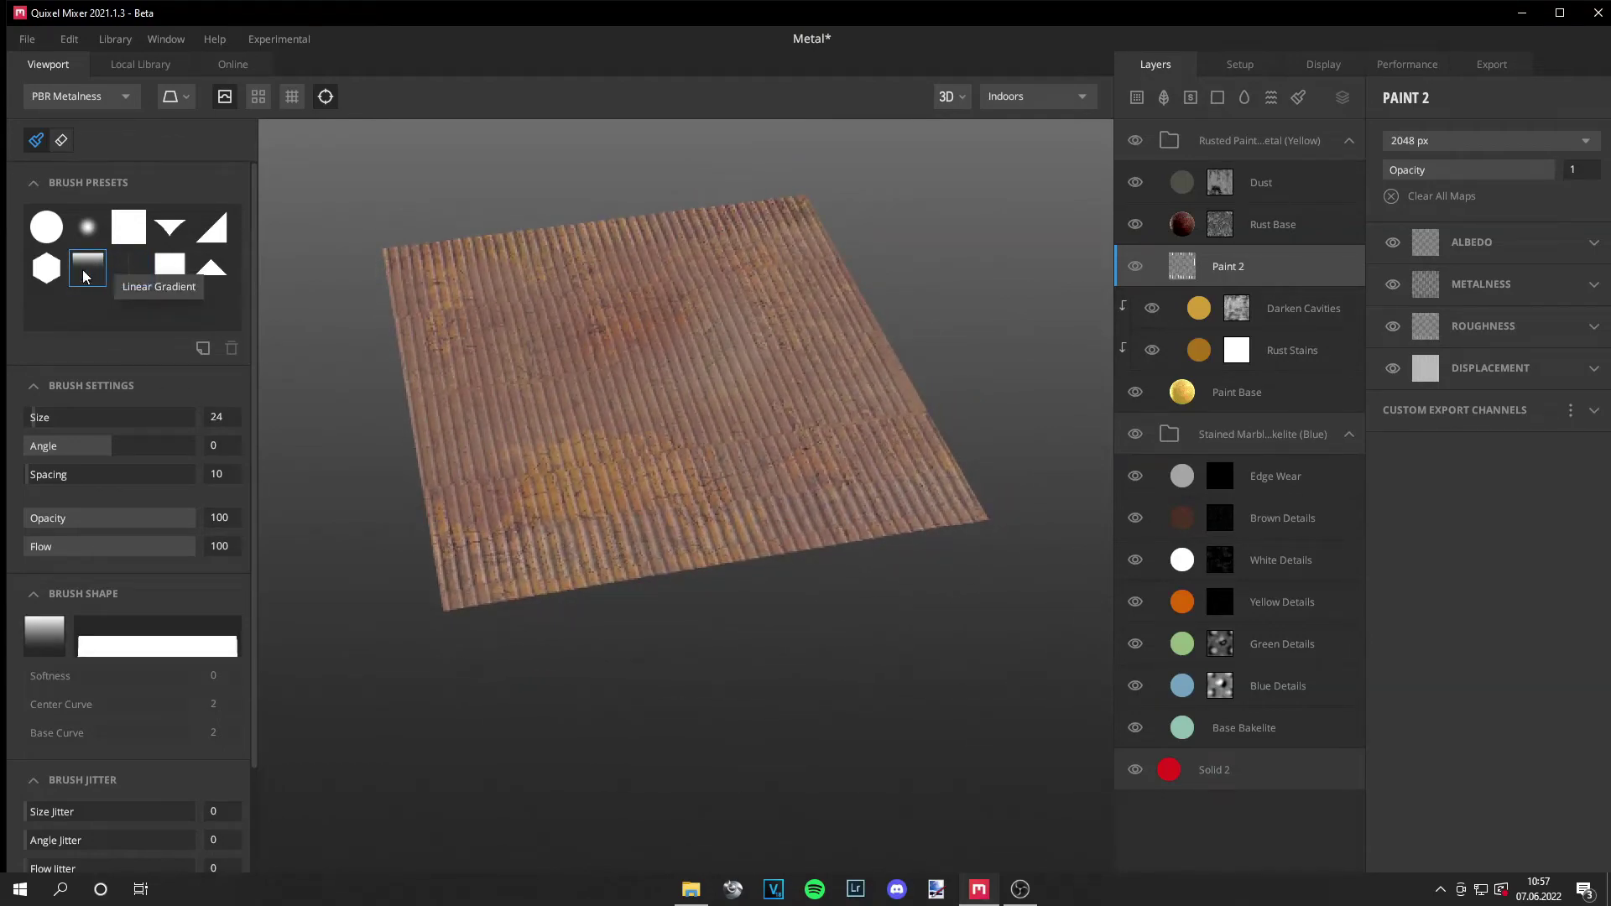
{"action": "left_click", "coordinate": [948, 96]}
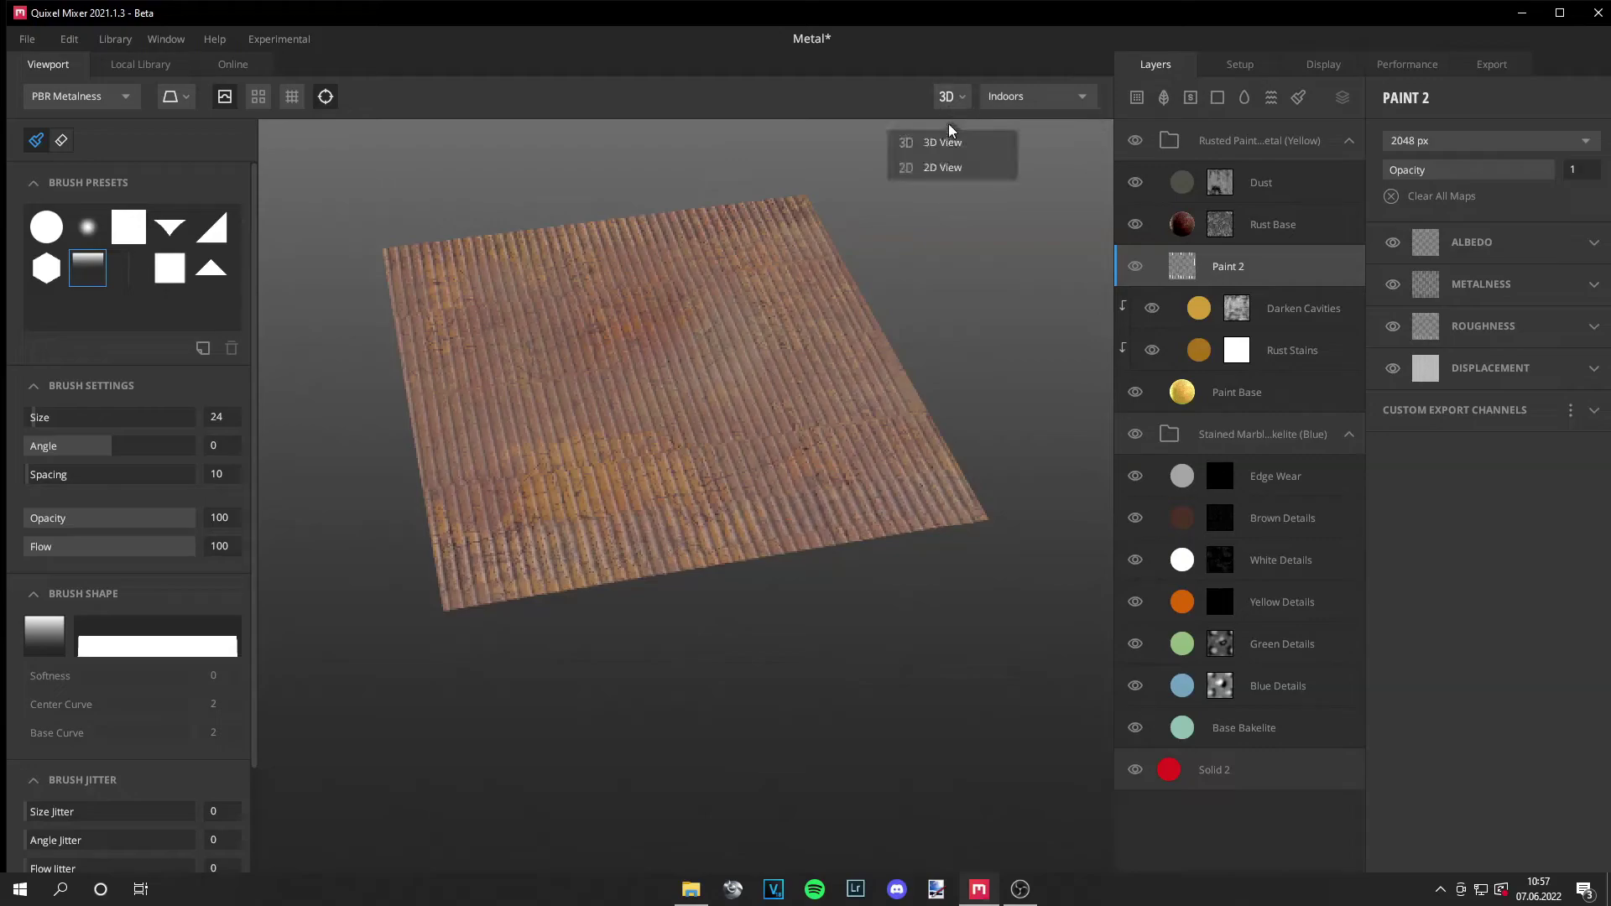
{"action": "left_click", "coordinate": [953, 168]}
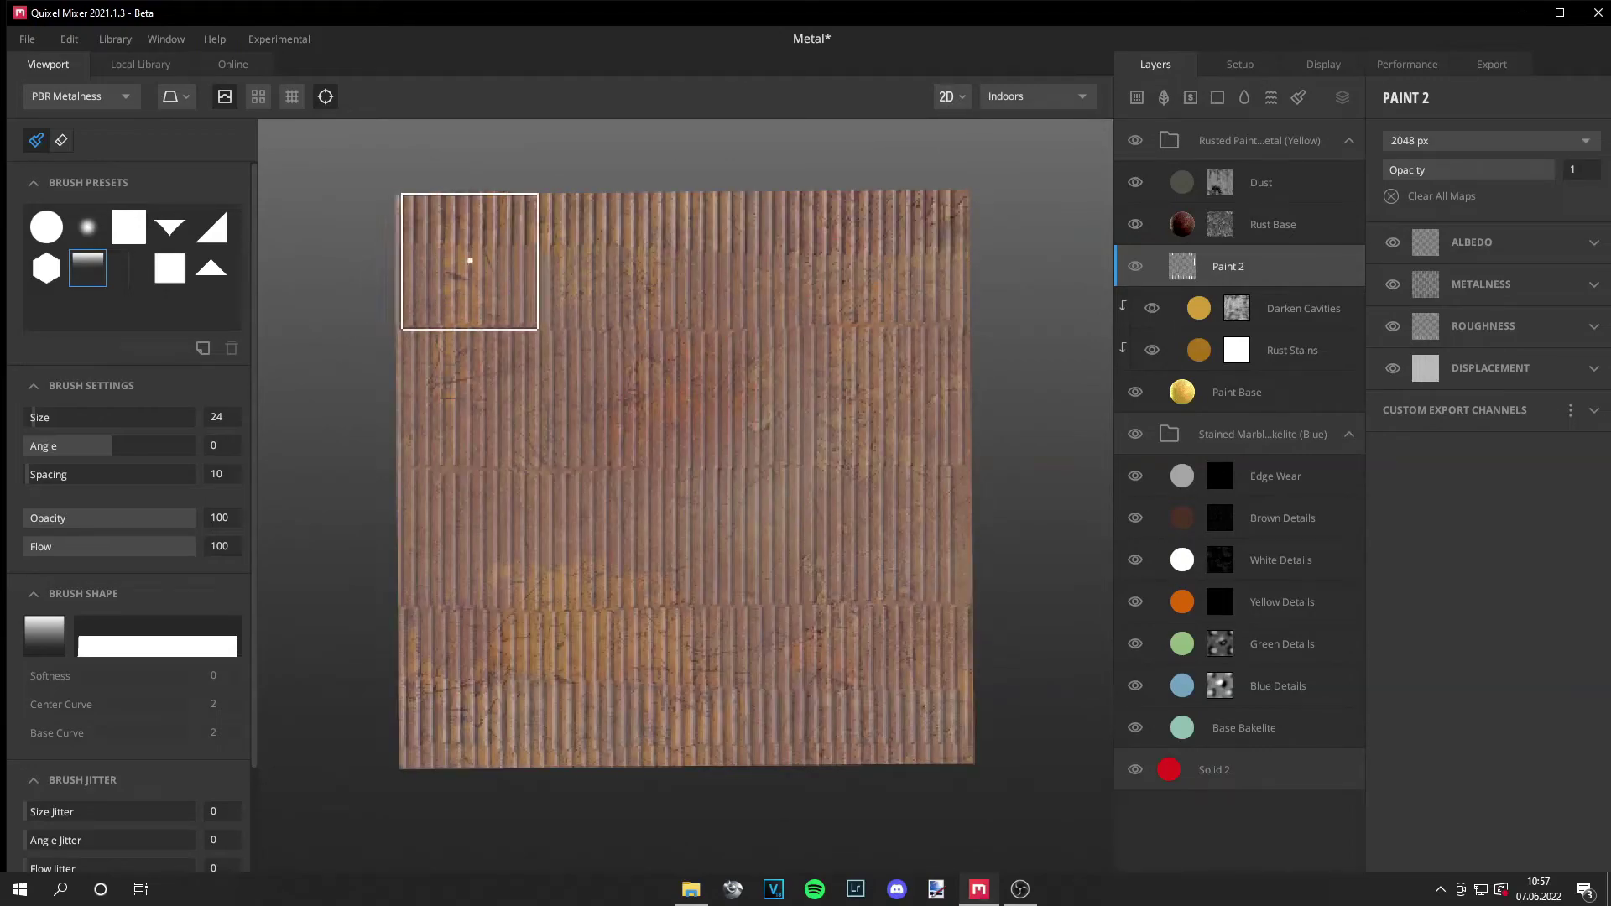
{"action": "left_click_drag", "start_coordinate": [494, 259], "coordinate": [913, 257]}
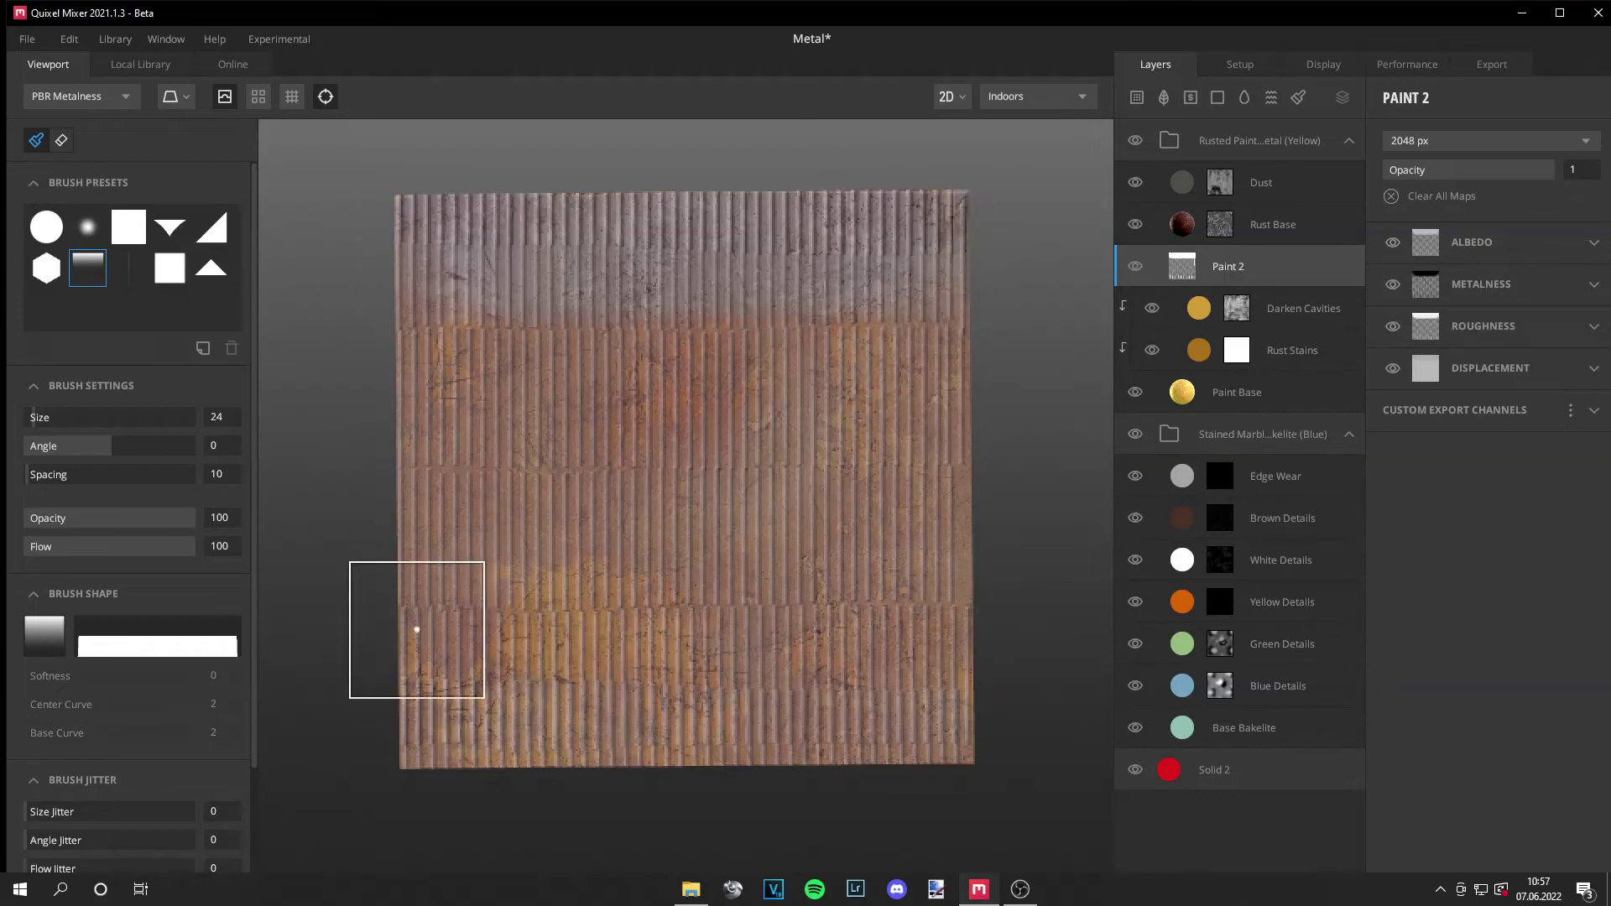
{"action": "mouse_move", "coordinate": [748, 633]}
{"action": "left_mouse_down", "text": "alt"}
{"action": "mouse_move", "coordinate": [680, 647]}
{"action": "mouse_move", "coordinate": [769, 648]}
{"action": "mouse_move", "coordinate": [540, 719]}
{"action": "left_mouse_up", "text": "alt"}
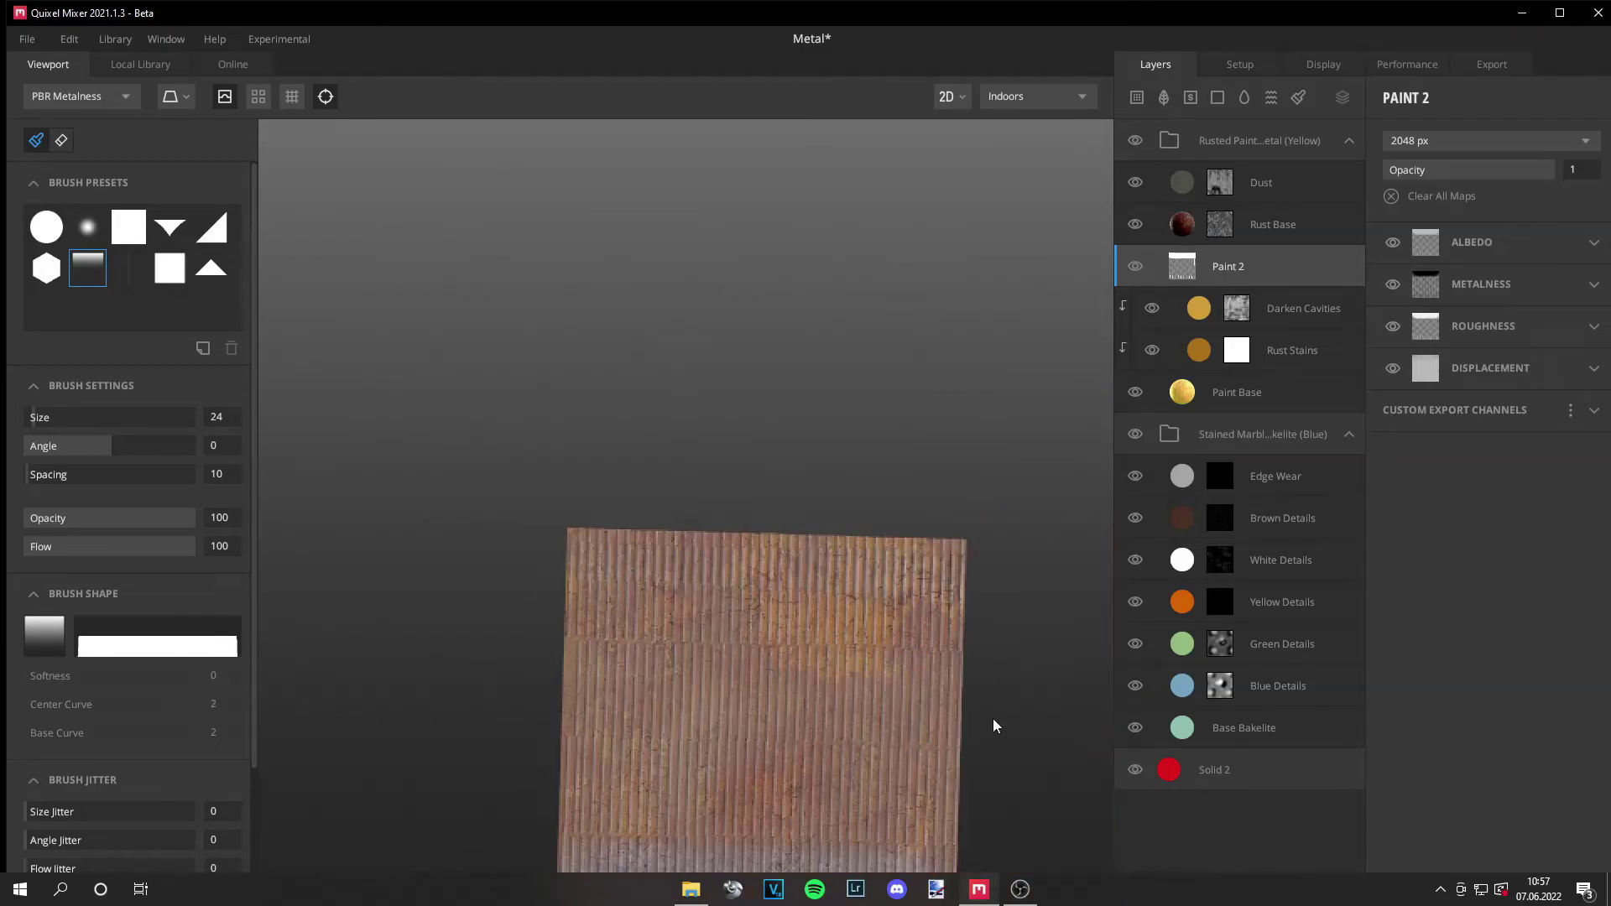
{"action": "left_click_drag", "start_coordinate": [996, 722], "coordinate": [992, 557], "text": "alt"}
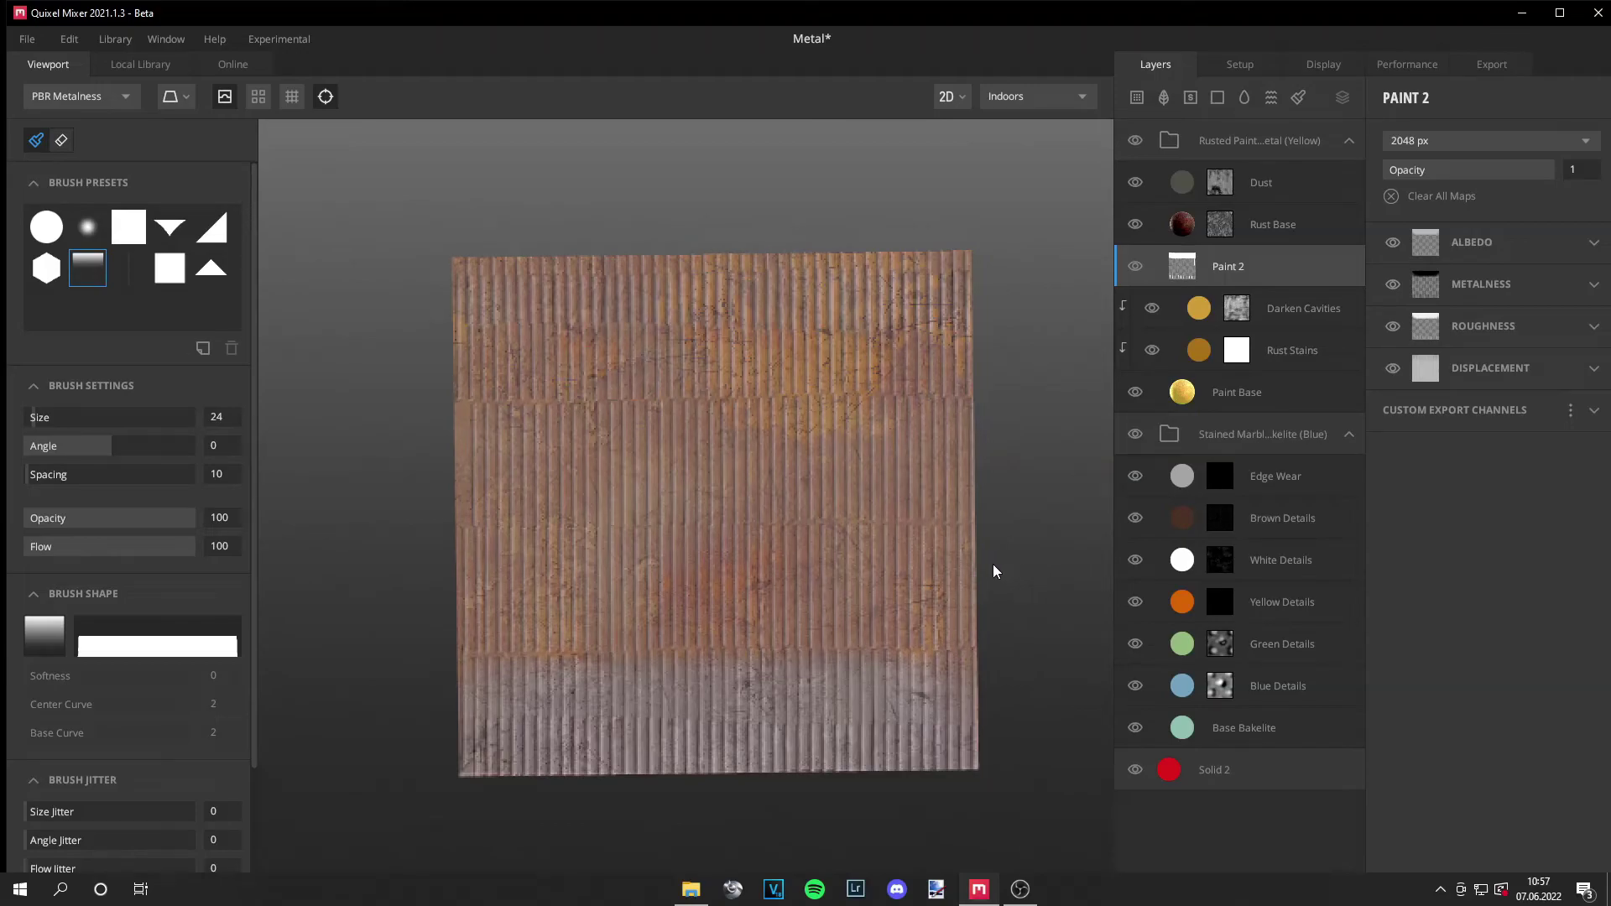
{"action": "mouse_move", "coordinate": [482, 316]}
{"action": "left_mouse_down"}
{"action": "mouse_move", "coordinate": [892, 302]}
{"action": "mouse_move", "coordinate": [878, 294]}
{"action": "left_mouse_up"}
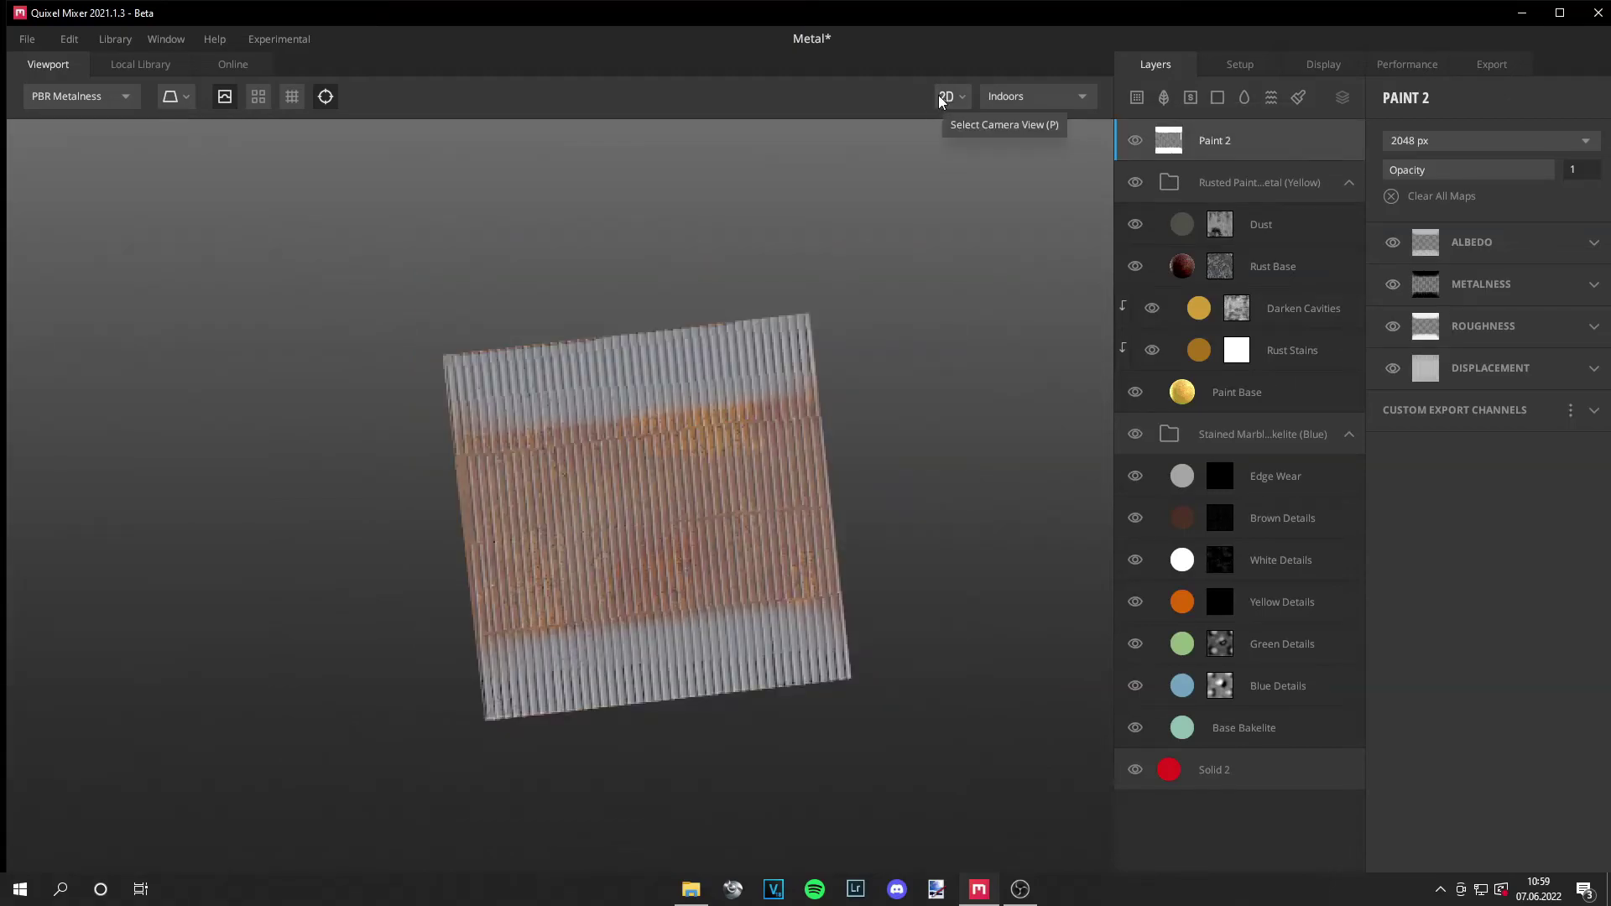
{"action": "left_click", "coordinate": [949, 96]}
- Fade Paint 2's albedo opacity to 0 and hide its albedo channel
{"action": "left_click", "coordinate": [953, 144]}
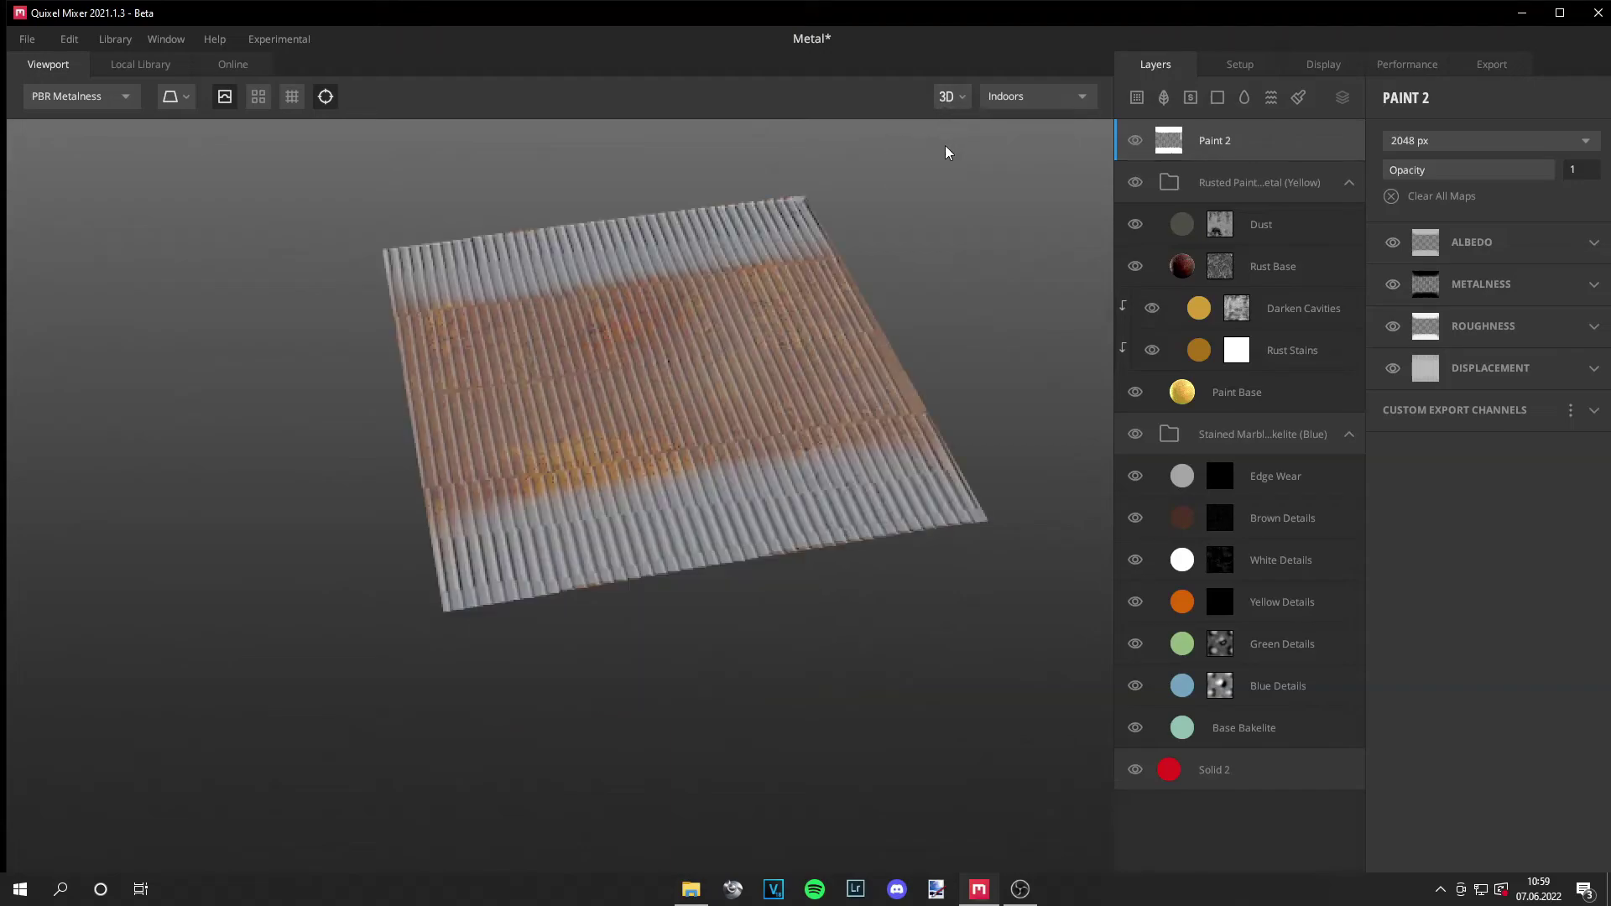
{"action": "scroll", "coordinate": [814, 428], "scroll_direction": "up", "scroll_amount": 3}
{"action": "scroll", "coordinate": [812, 425], "scroll_direction": "down", "scroll_amount": 2}
{"action": "scroll", "coordinate": [1003, 323], "scroll_direction": "up", "scroll_amount": 3}
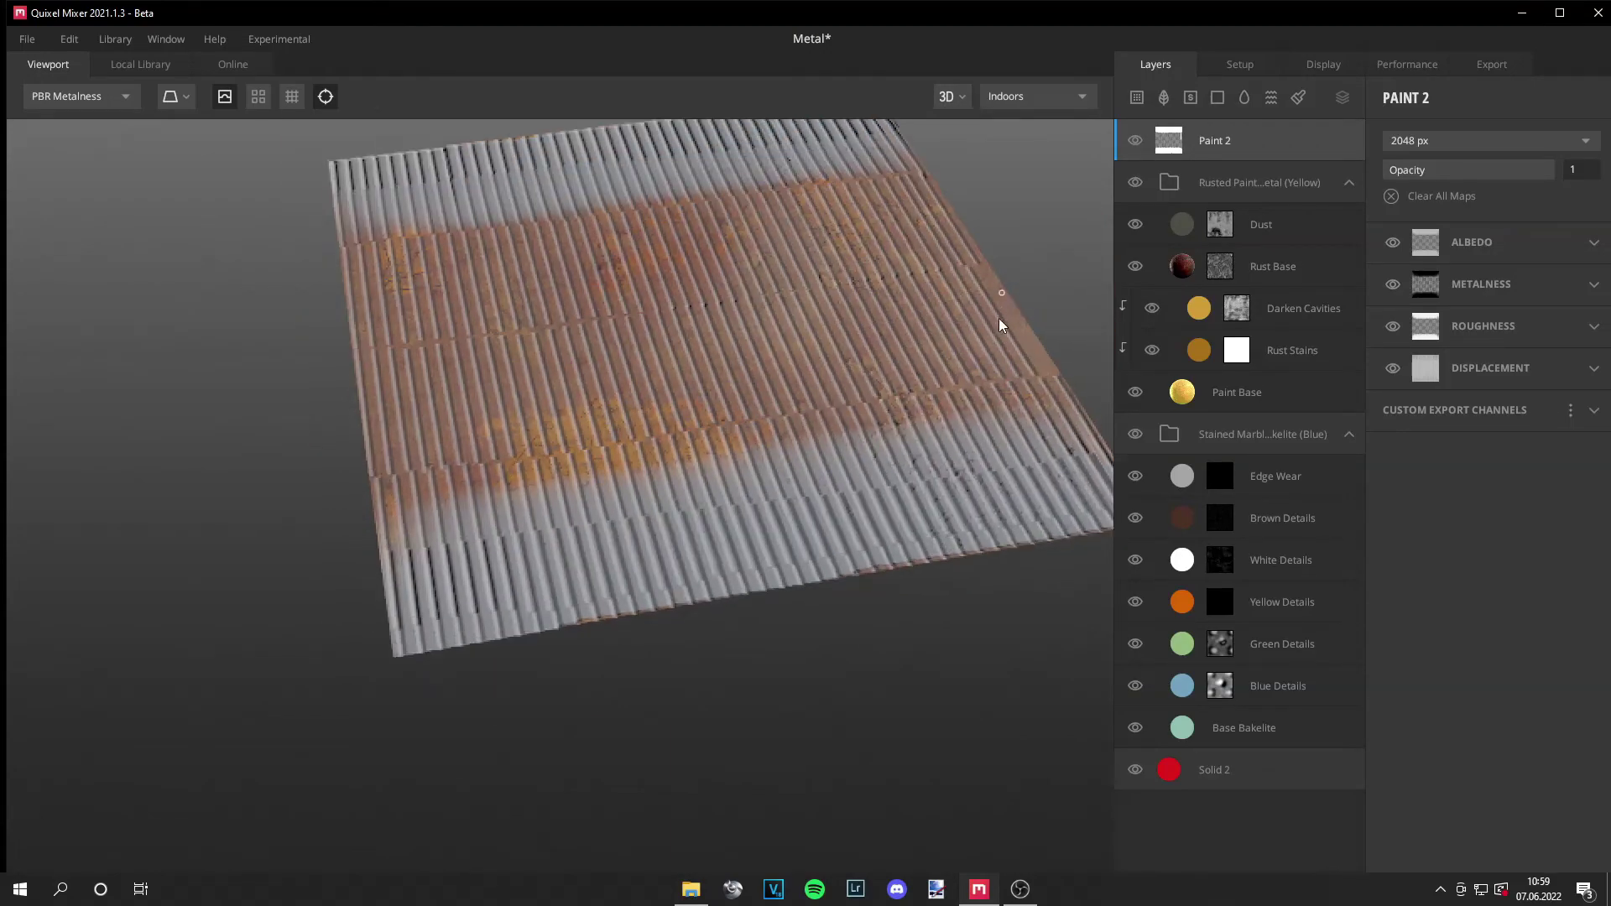
{"action": "left_click_drag", "start_coordinate": [1056, 291], "coordinate": [956, 381]}
{"action": "left_click", "coordinate": [1593, 243]}
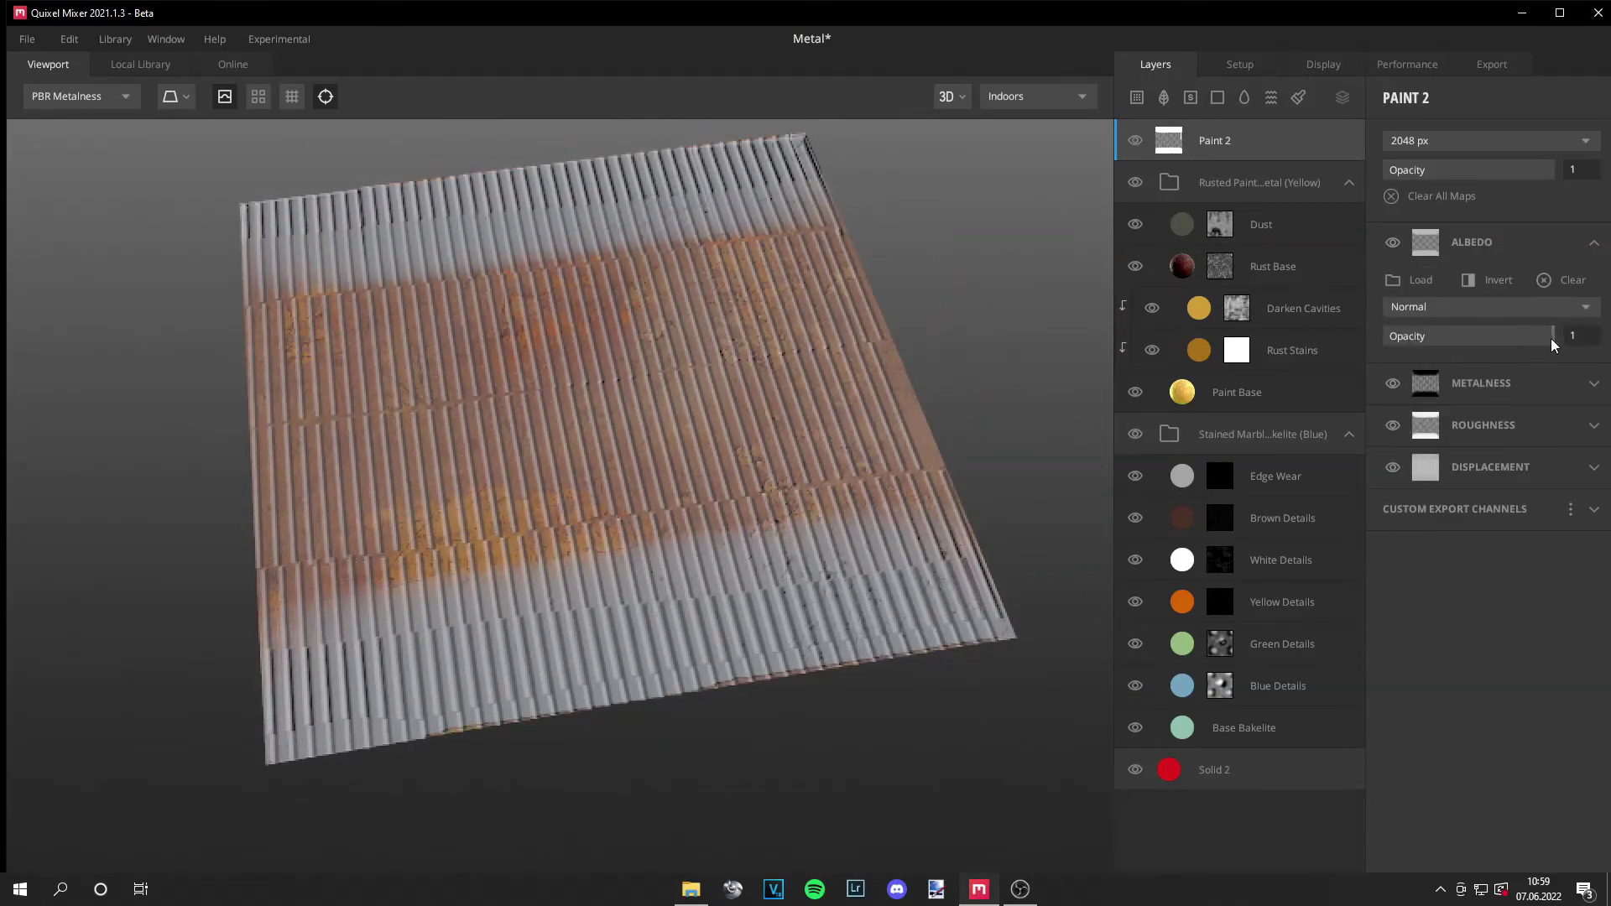
{"action": "left_click_drag", "start_coordinate": [1552, 338], "coordinate": [1383, 337]}
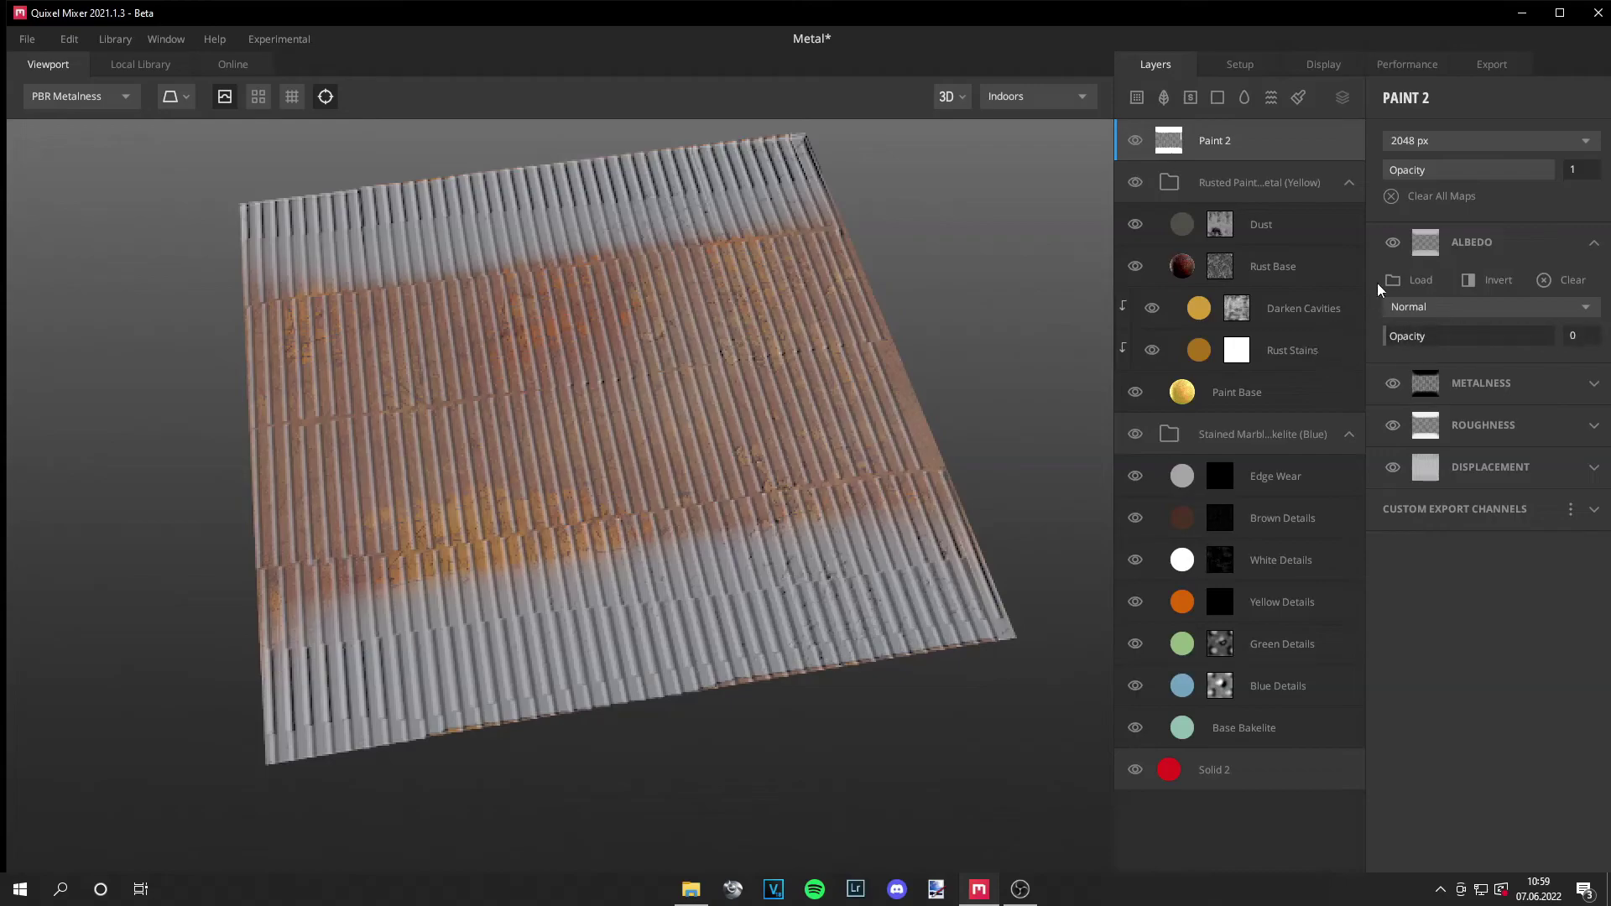
{"action": "left_click", "coordinate": [1392, 243]}
- Lower Paint 2's layer opacity to 0.622 and inspect the ridges at a grazing angle
{"action": "scroll", "coordinate": [906, 384], "scroll_direction": "down", "scroll_amount": 3}
{"action": "left_click_drag", "start_coordinate": [598, 714], "coordinate": [707, 620]}
{"action": "scroll", "coordinate": [712, 617], "scroll_direction": "up", "scroll_amount": 3}
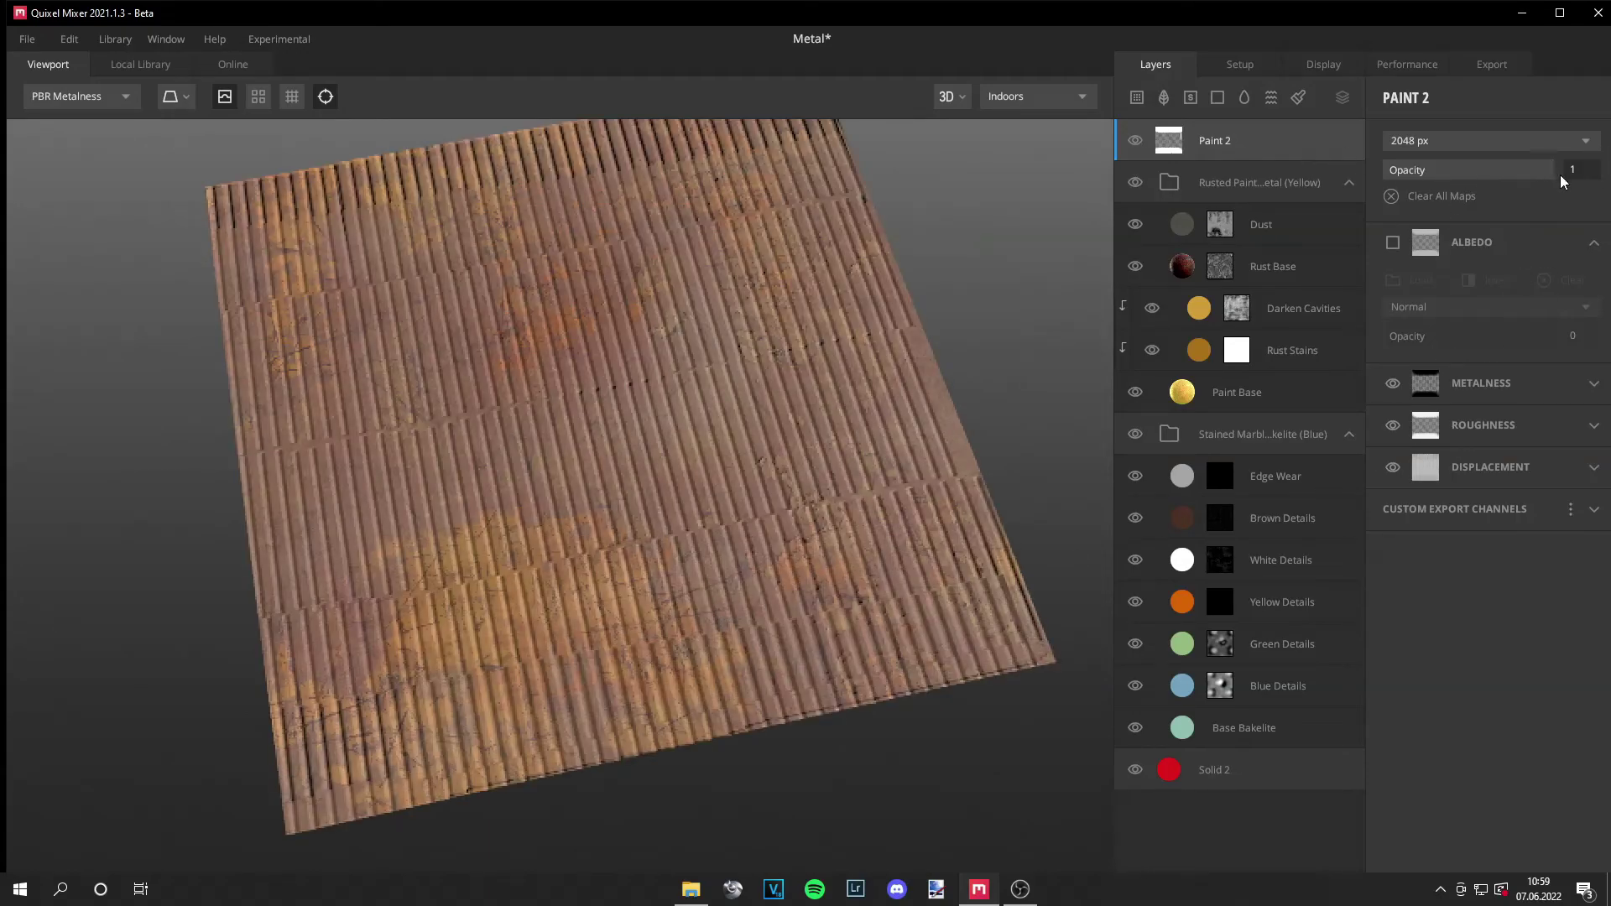
{"action": "mouse_move", "coordinate": [1554, 176]}
{"action": "left_mouse_down"}
{"action": "mouse_move", "coordinate": [1461, 169]}
{"action": "mouse_move", "coordinate": [1489, 170]}
{"action": "left_mouse_up"}
{"action": "scroll", "coordinate": [898, 304], "scroll_direction": "down", "scroll_amount": 3}
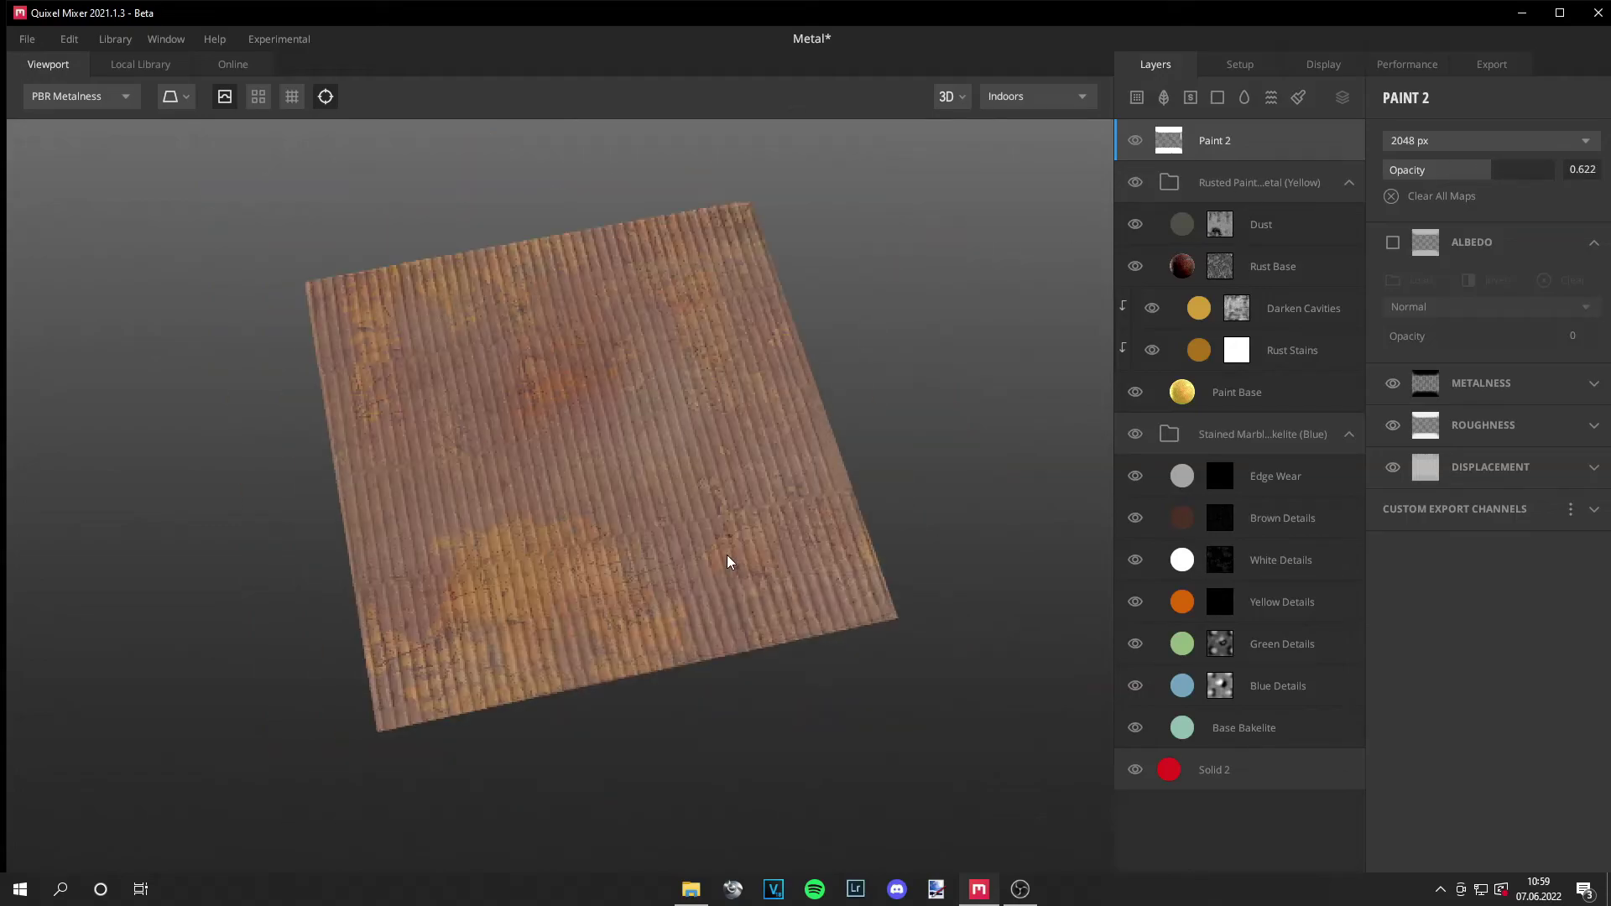
{"action": "left_click_drag", "start_coordinate": [731, 626], "coordinate": [690, 607]}
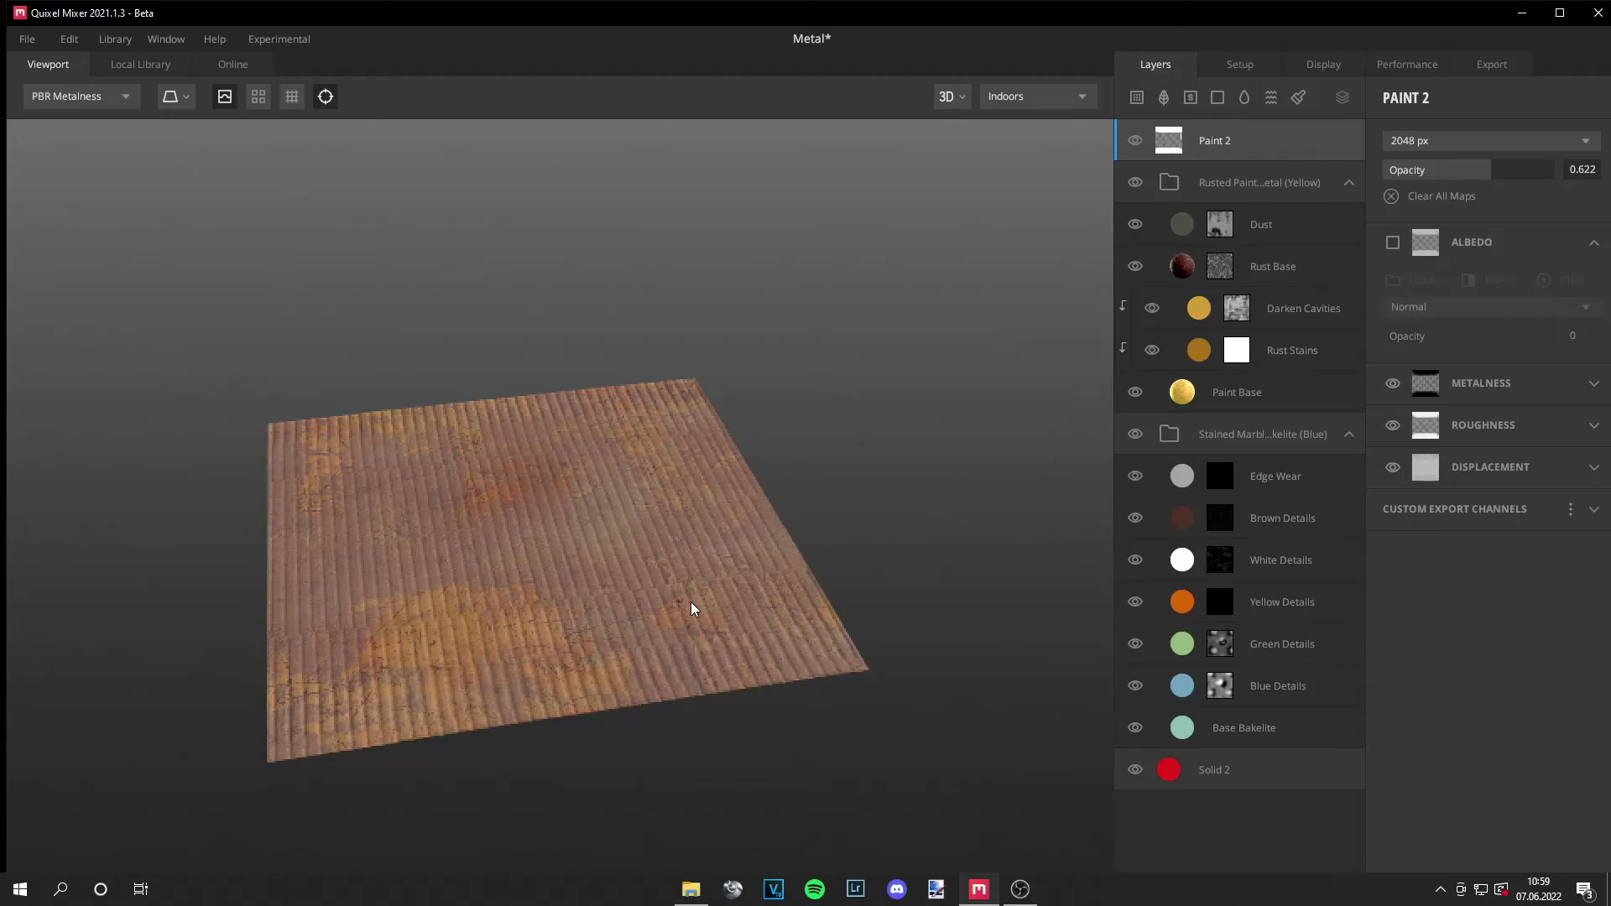
{"action": "left_click", "coordinate": [1134, 435]}
- Compare the bakelite, rusted paint and Solid 2 layers, then open the Metal export settings
{"action": "left_click", "coordinate": [1134, 435]}
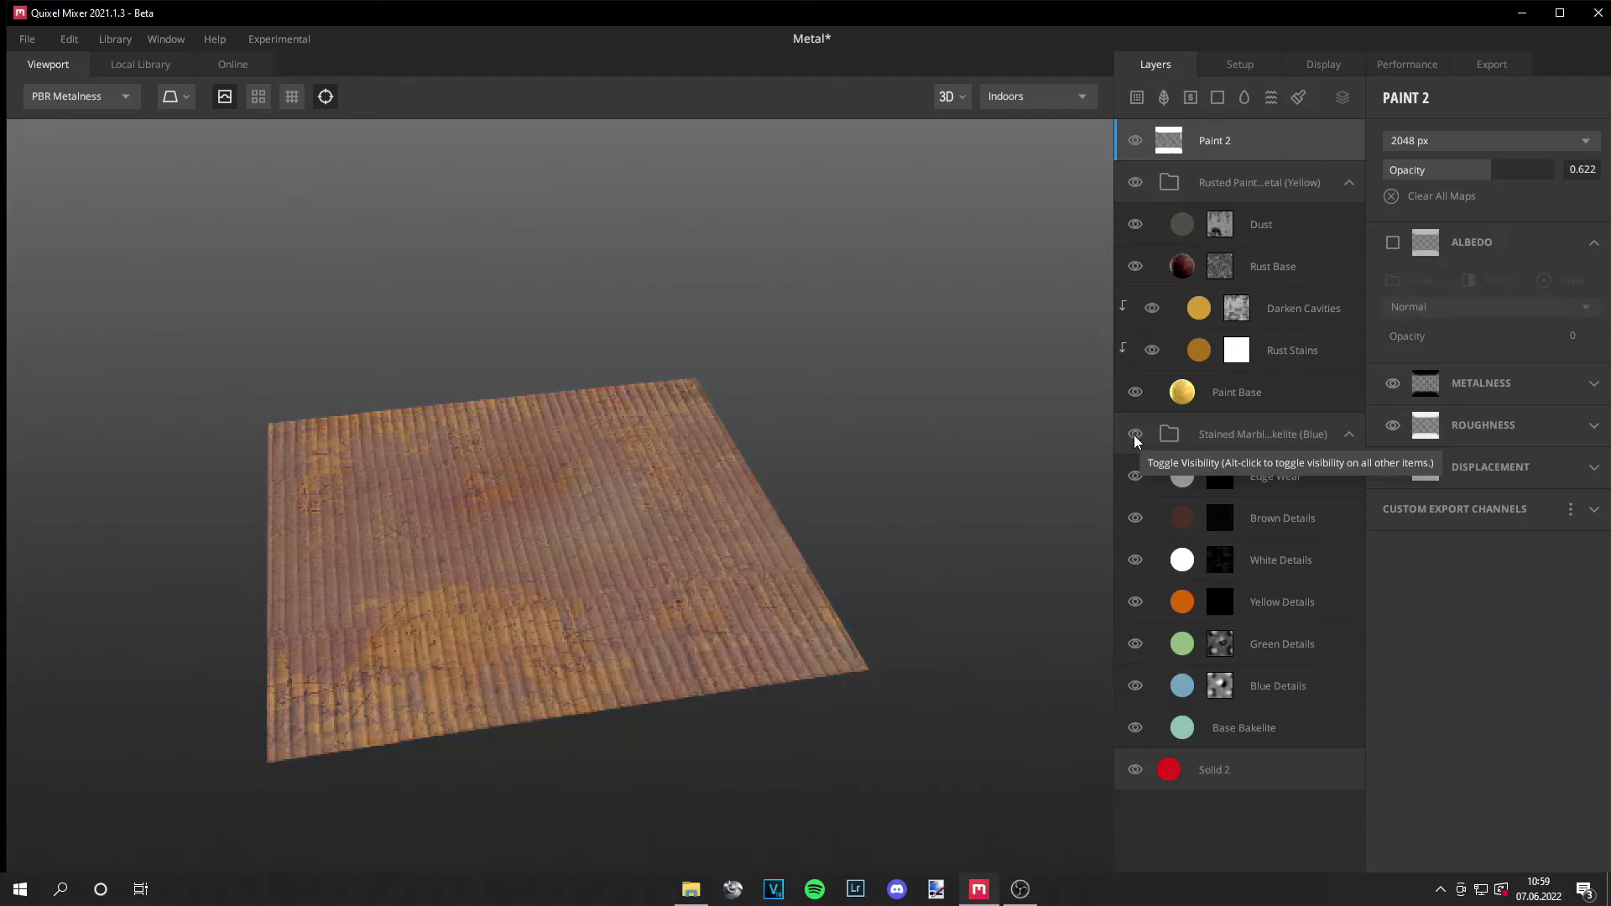
{"action": "left_click", "coordinate": [1136, 183]}
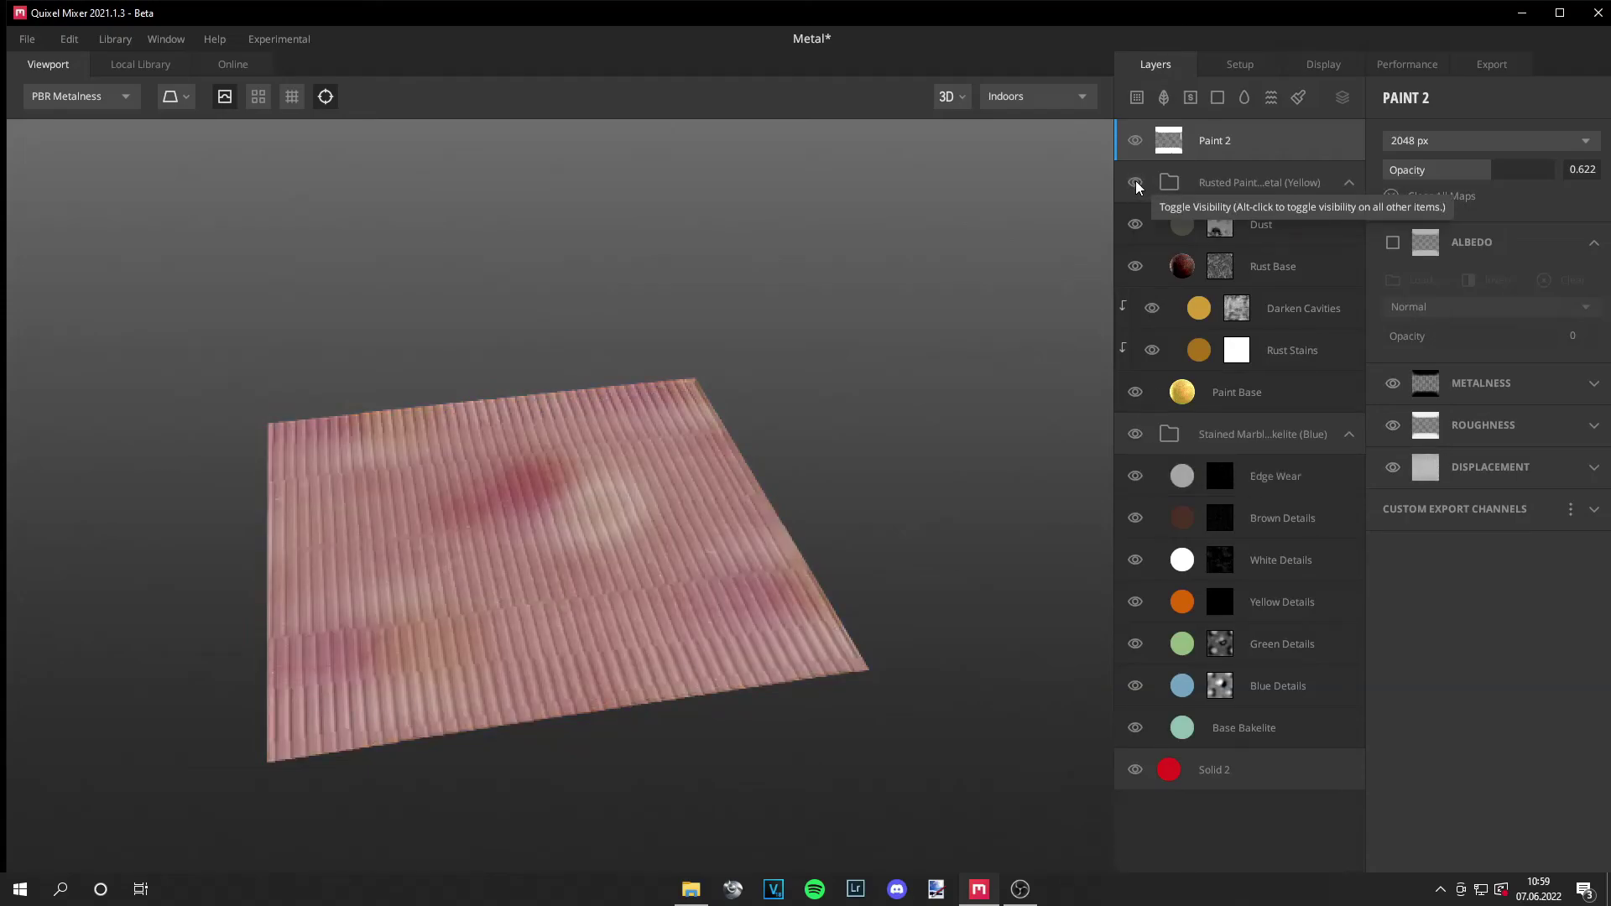
{"action": "left_click", "coordinate": [1135, 184]}
{"action": "left_click", "coordinate": [1134, 770]}
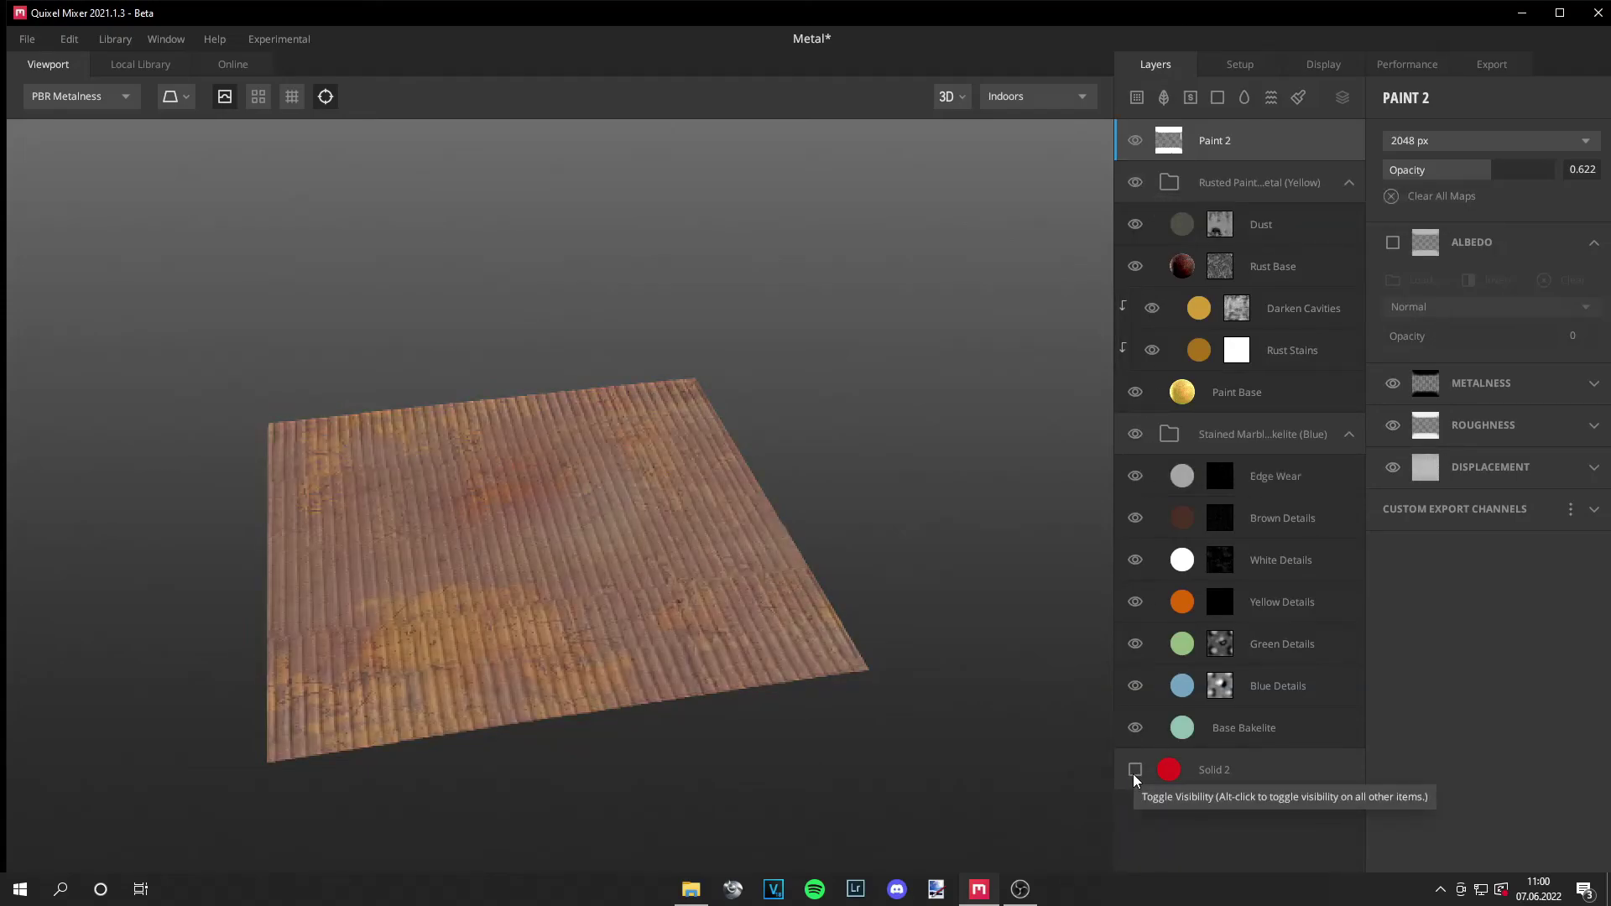
{"action": "left_click", "coordinate": [1134, 771]}
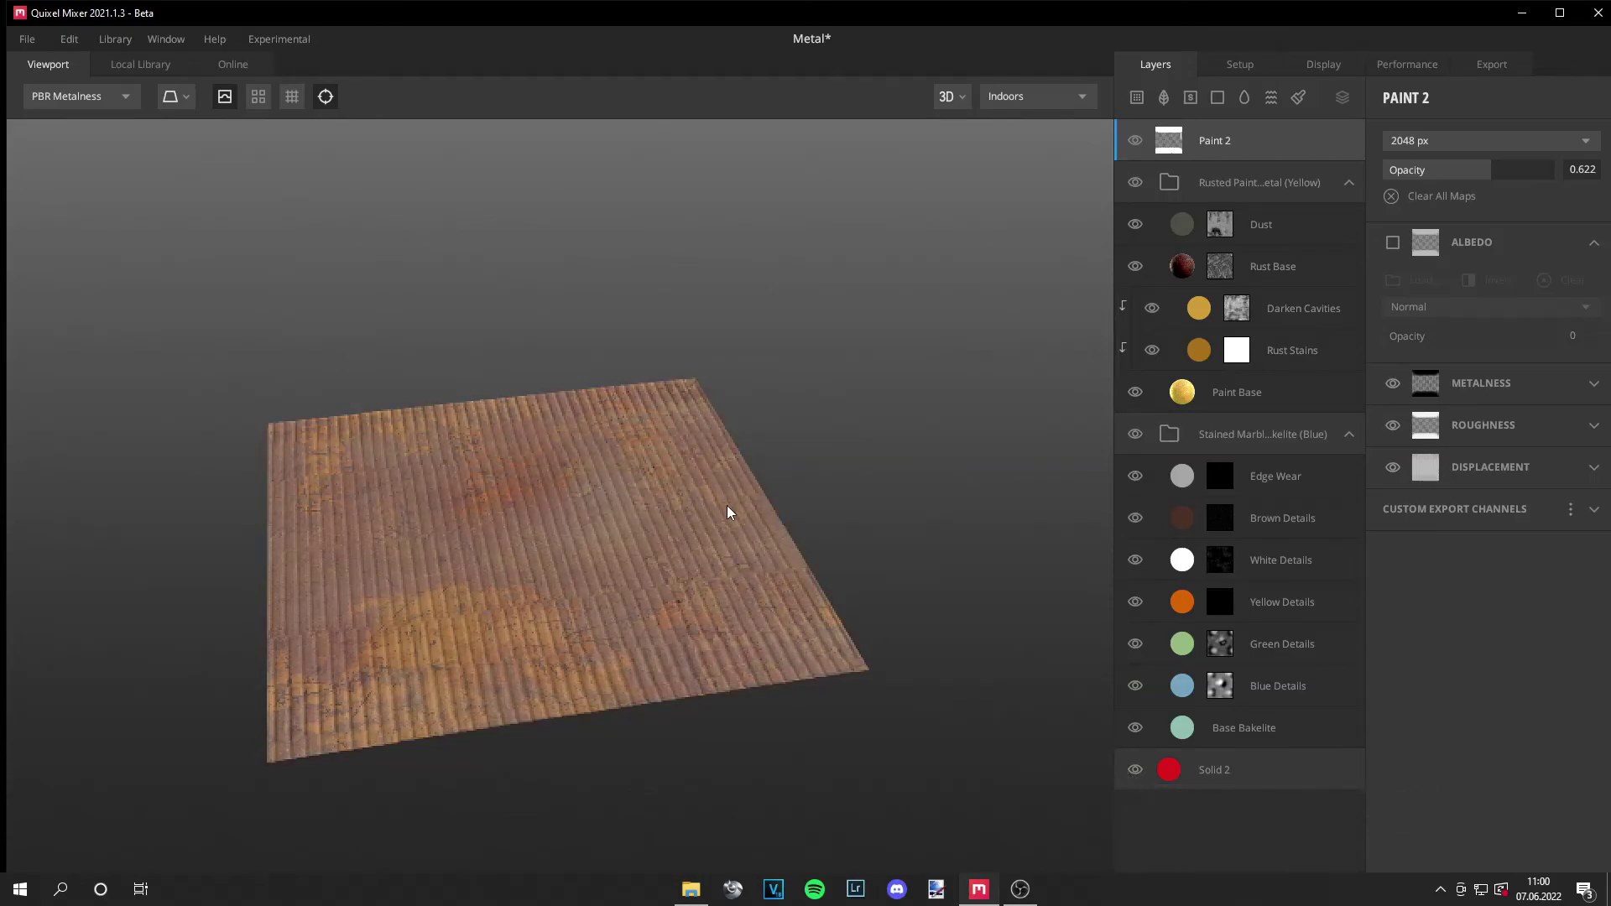
{"action": "left_click_drag", "start_coordinate": [741, 439], "coordinate": [705, 563]}
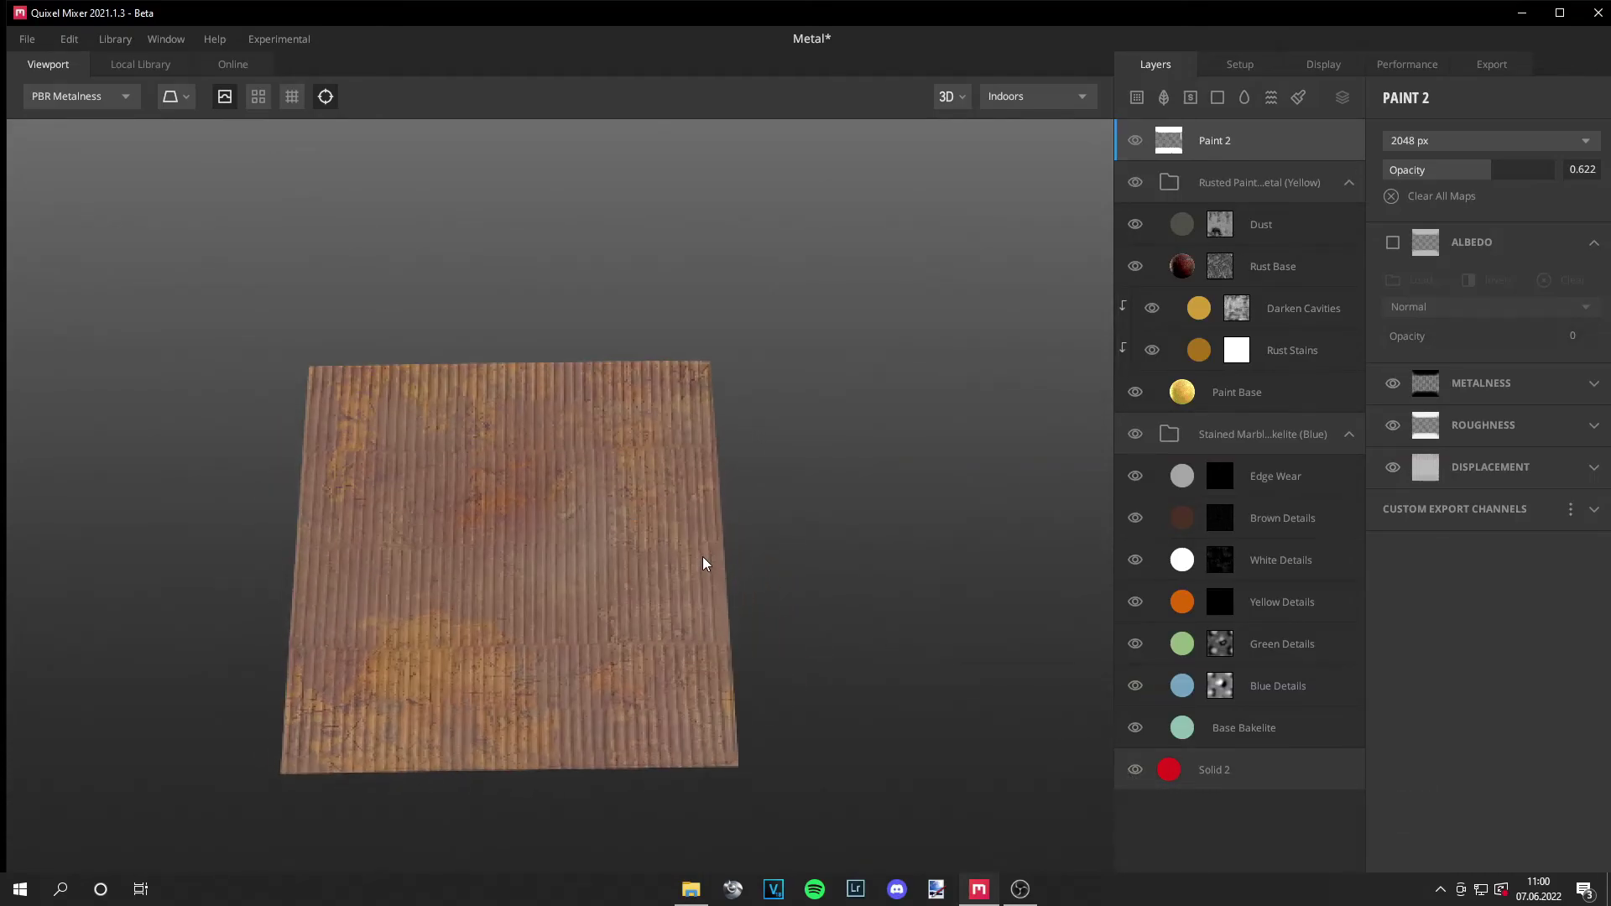
{"action": "left_click", "coordinate": [1491, 64]}
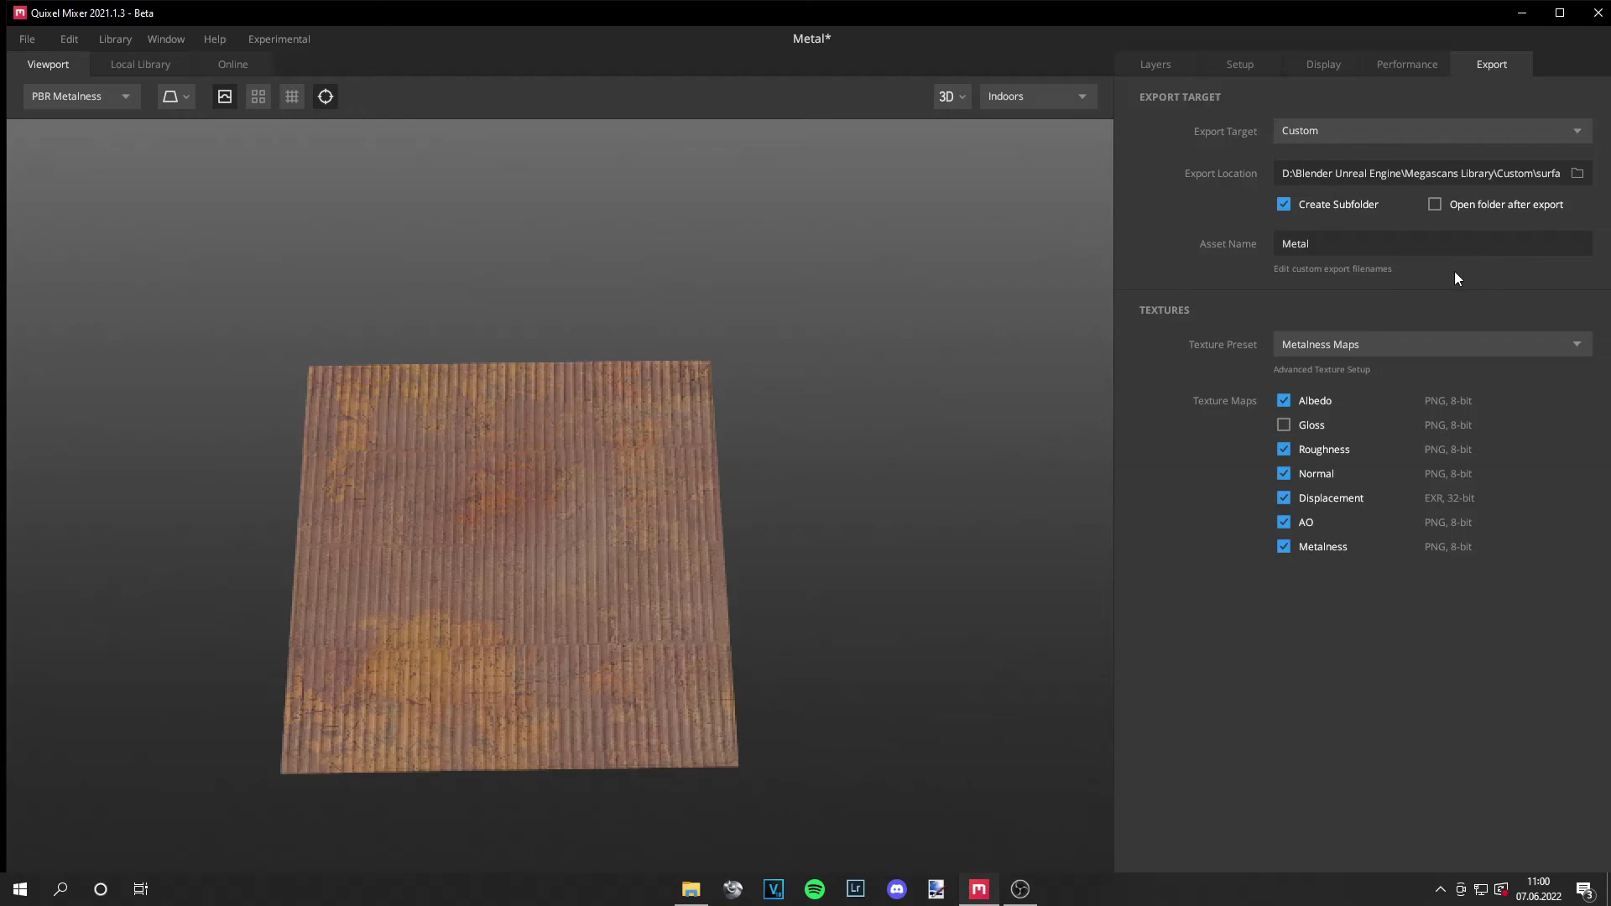